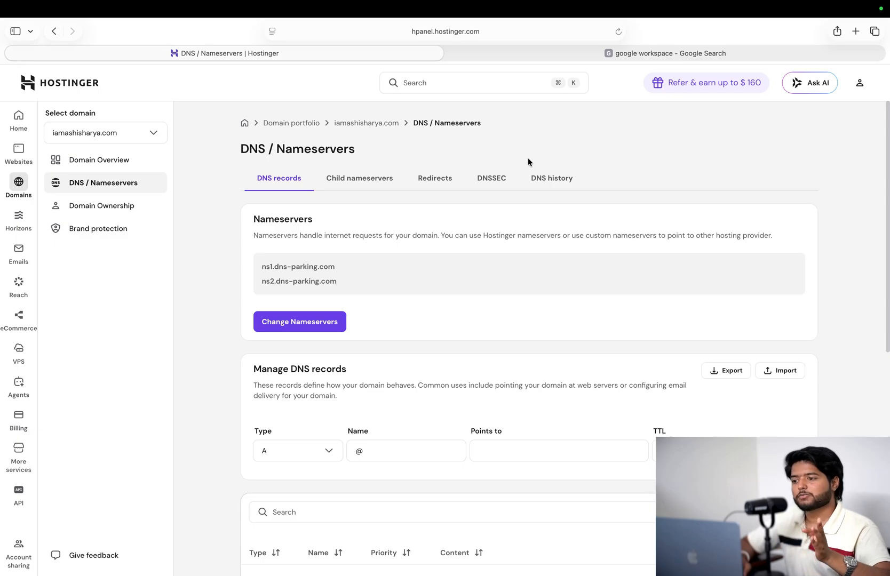
- Switch to the Google search results for 'google workspace'
click(559, 58)
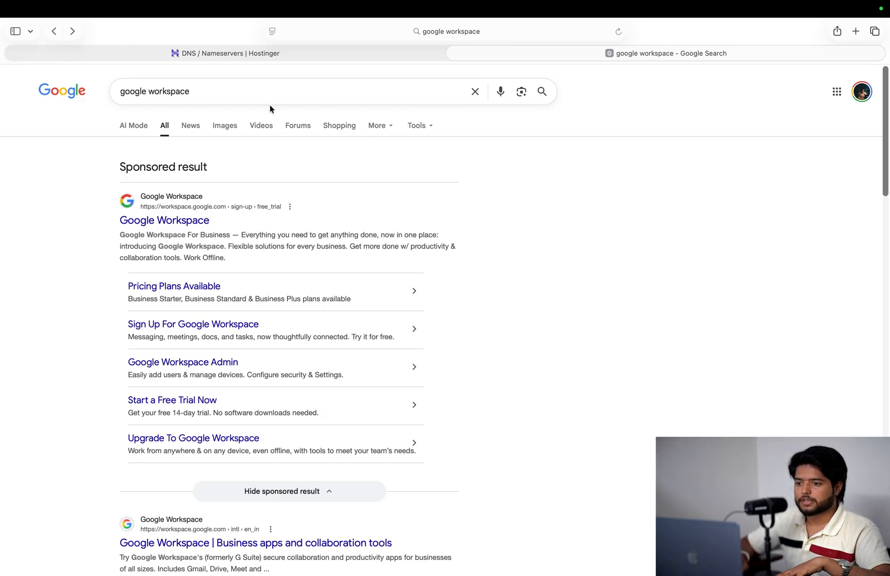
- Open the Google Workspace site from the ad and start the Starter plan free trial
click(179, 221)
scroll(342, 206, down, 8)
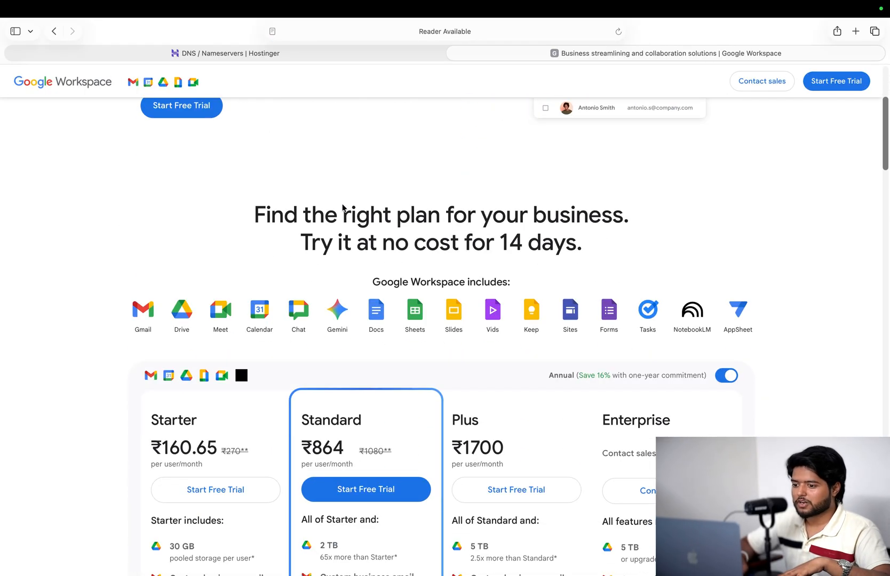
scroll(342, 207, down, 1)
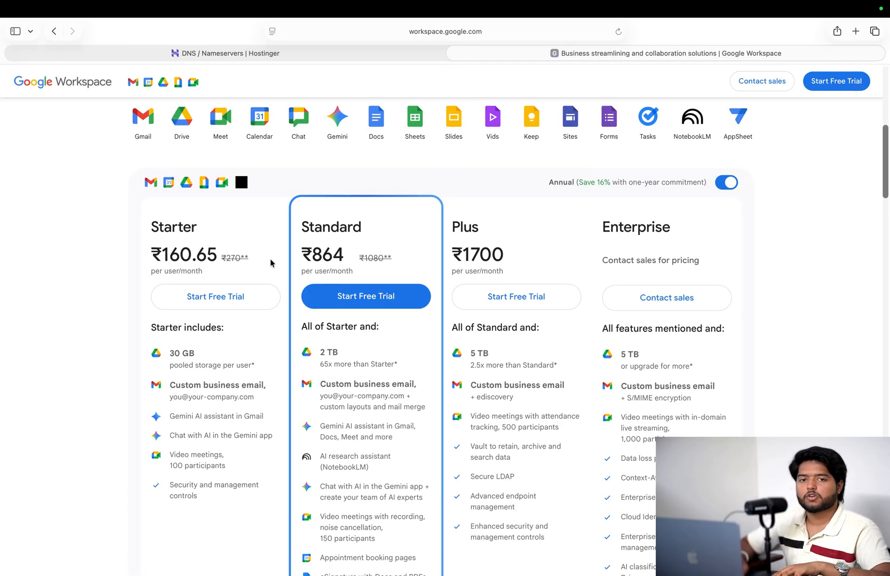
scroll(273, 259, down, 2)
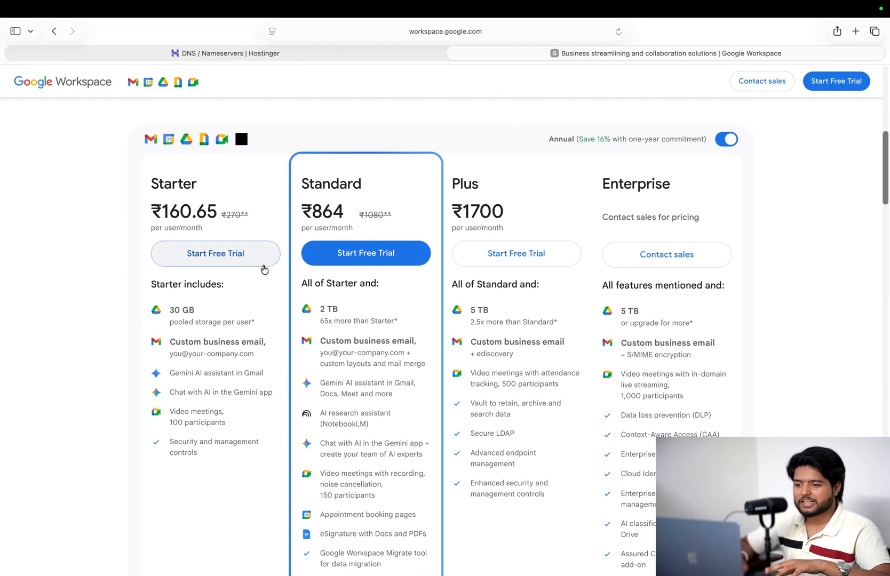
scroll(241, 292, down, 2)
scroll(244, 294, up, 1)
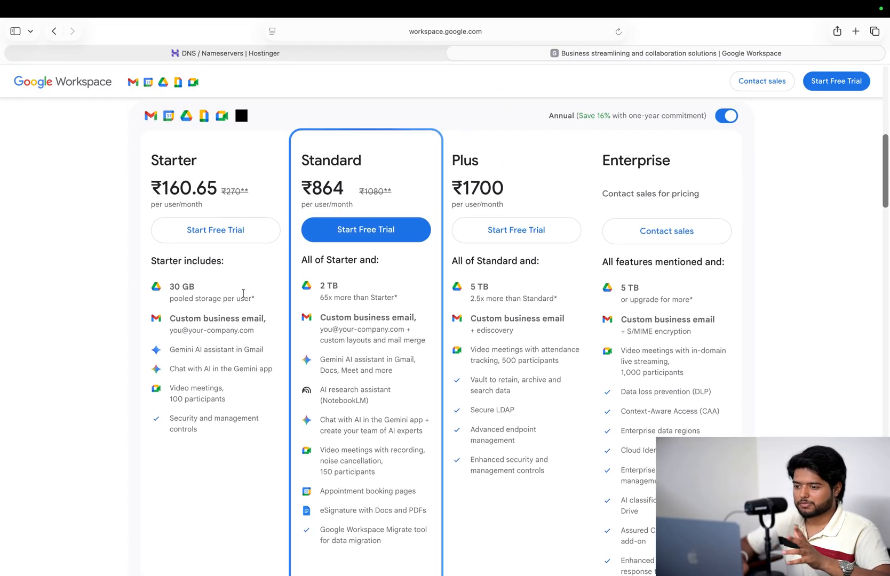
scroll(244, 293, up, 2)
scroll(235, 219, down, 6)
scroll(233, 224, up, 9)
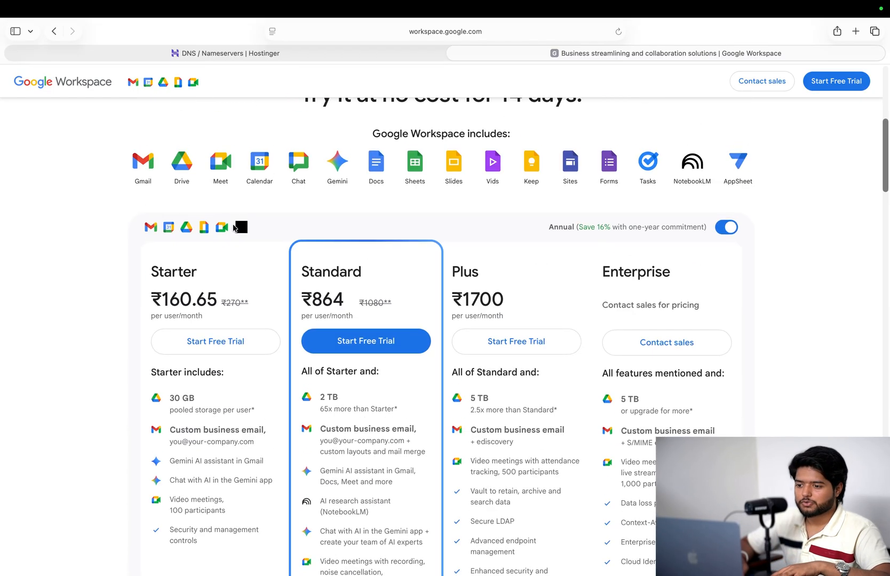
click(230, 340)
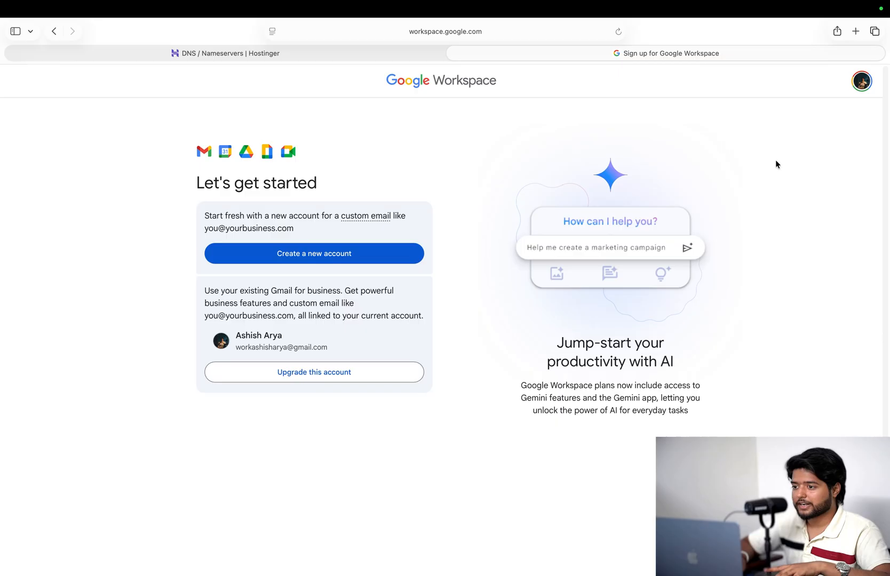
- Create a new account for business Growoid with 10–99 employees, then continue
click(323, 261)
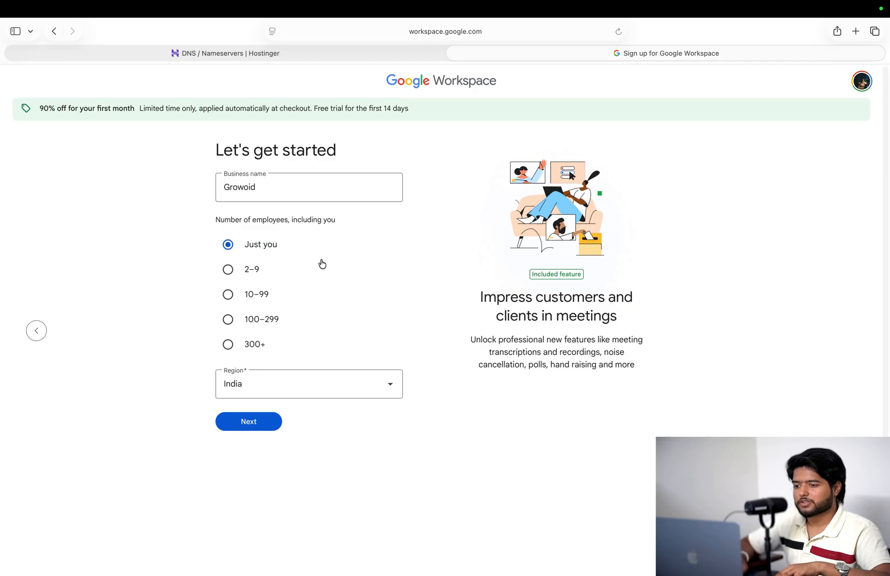
double_click(284, 189)
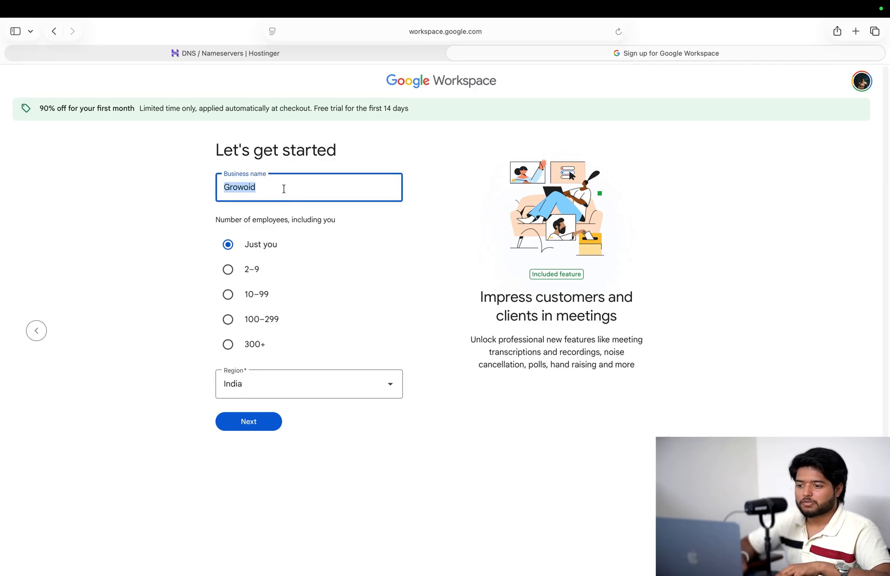
key(BackSpace)
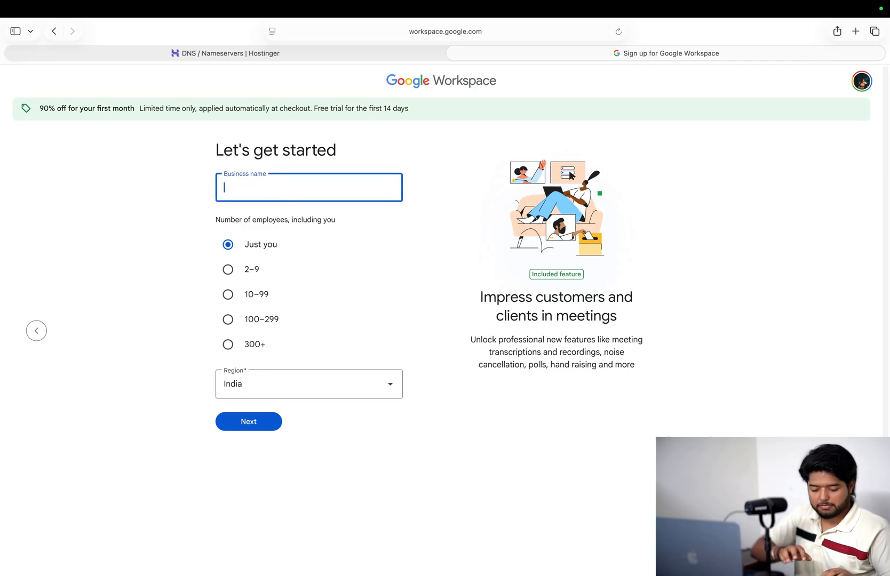
text(Growoid)
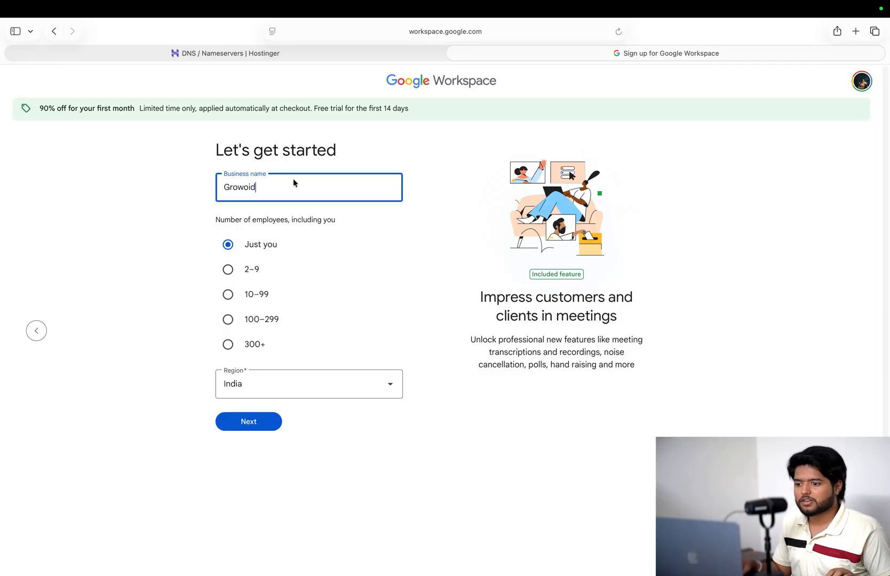
click(228, 296)
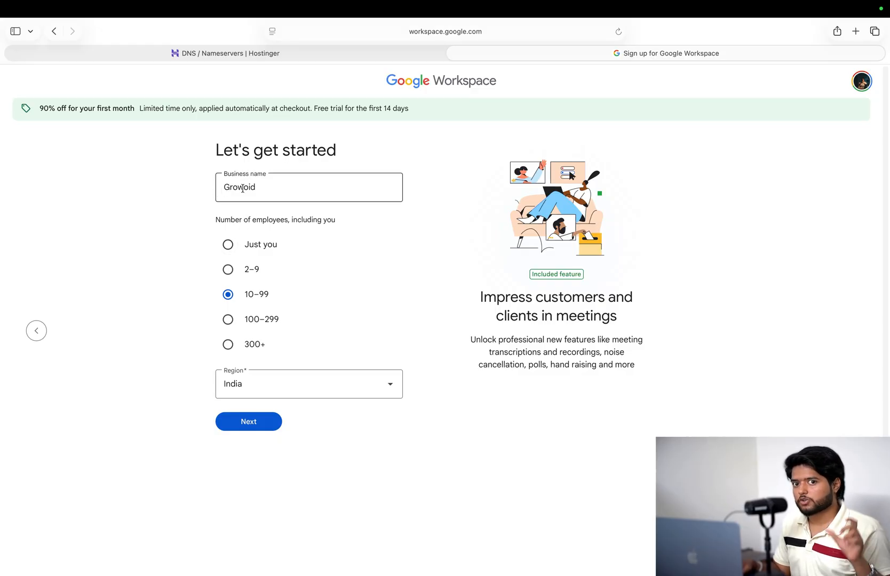
click(237, 428)
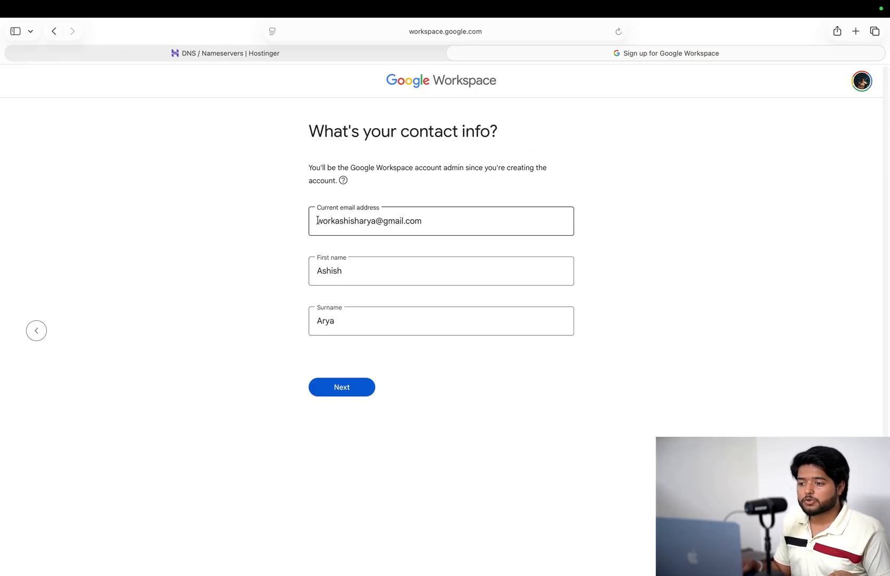
- Keep the prefilled admin email, first name and surname unchanged and continue
drag(318, 221, 420, 224)
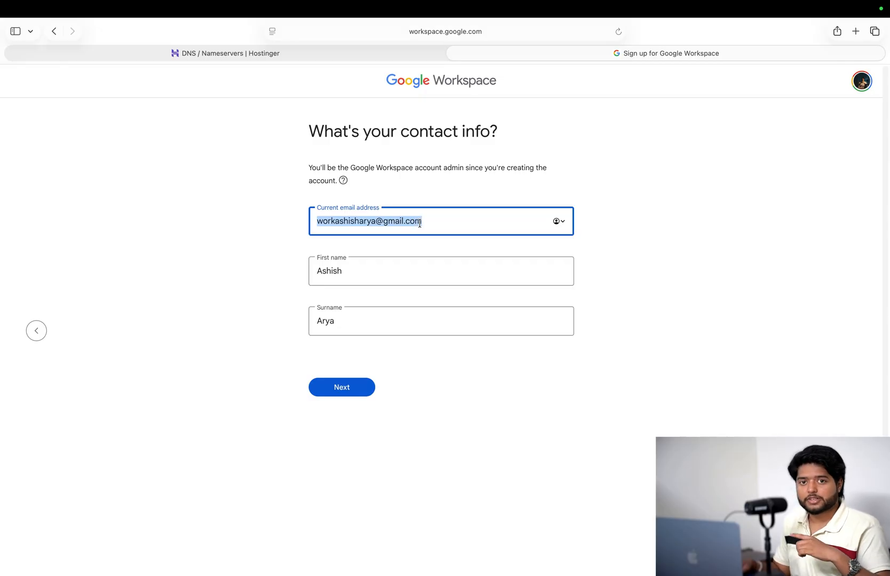
click(627, 207)
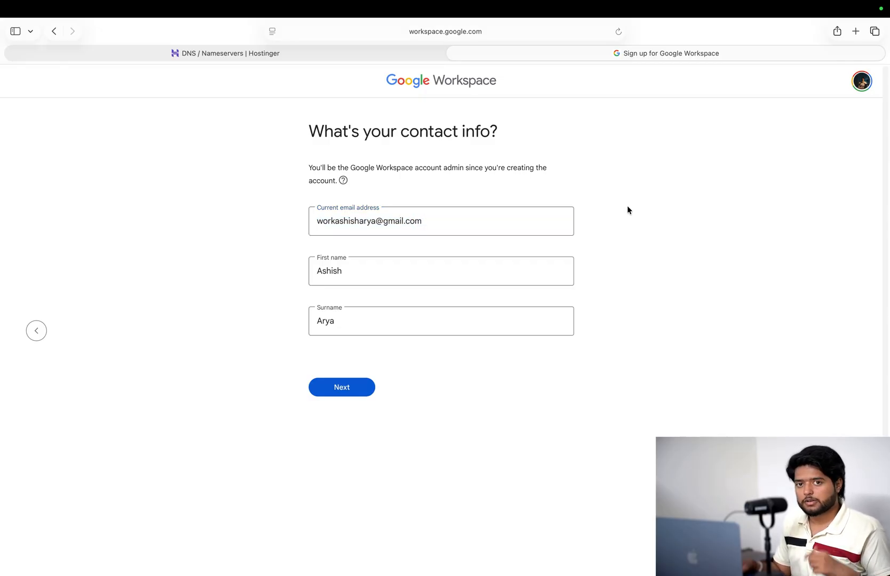
triple_click(435, 224)
key(BackSpace)
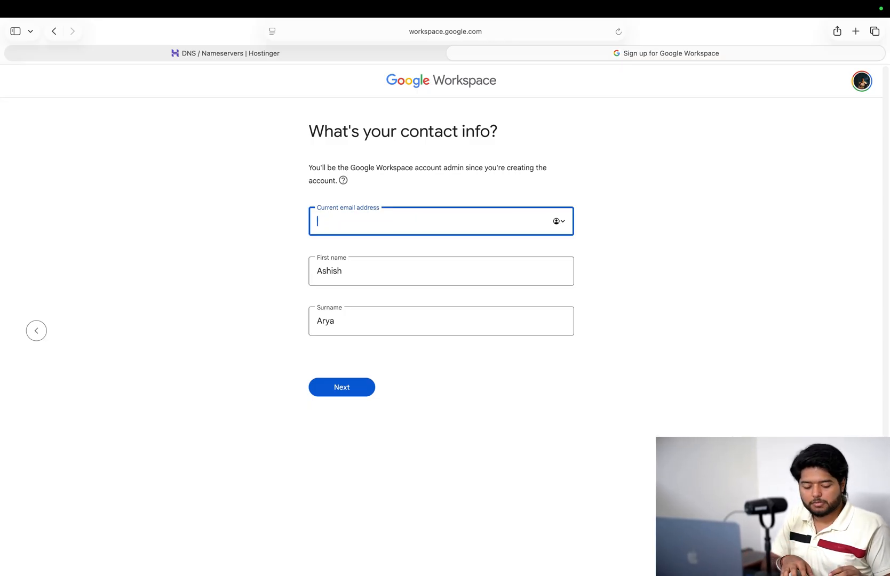
key(super+z)
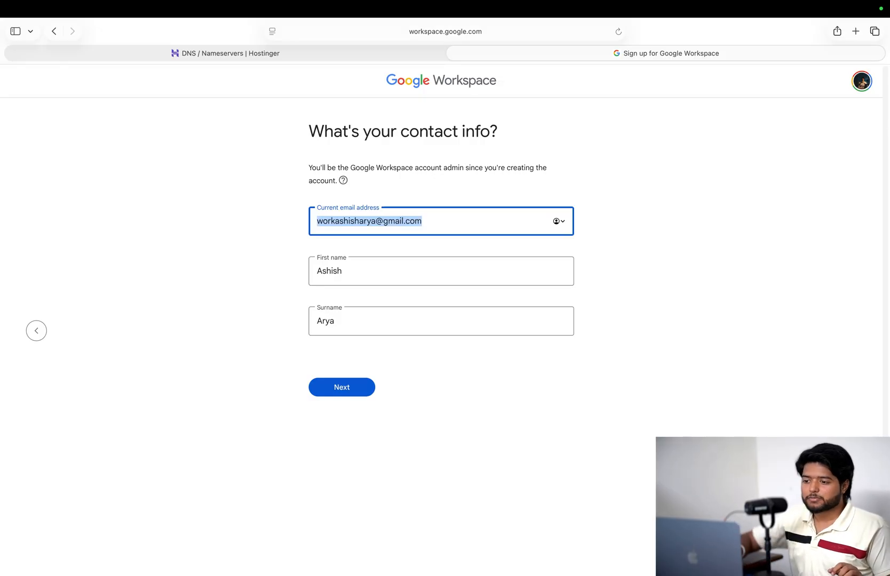
click(391, 354)
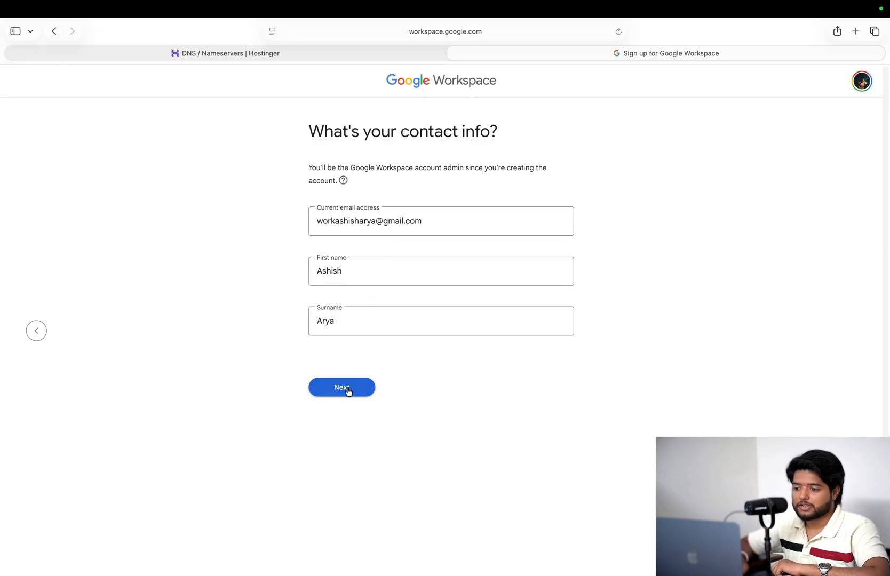
click(344, 388)
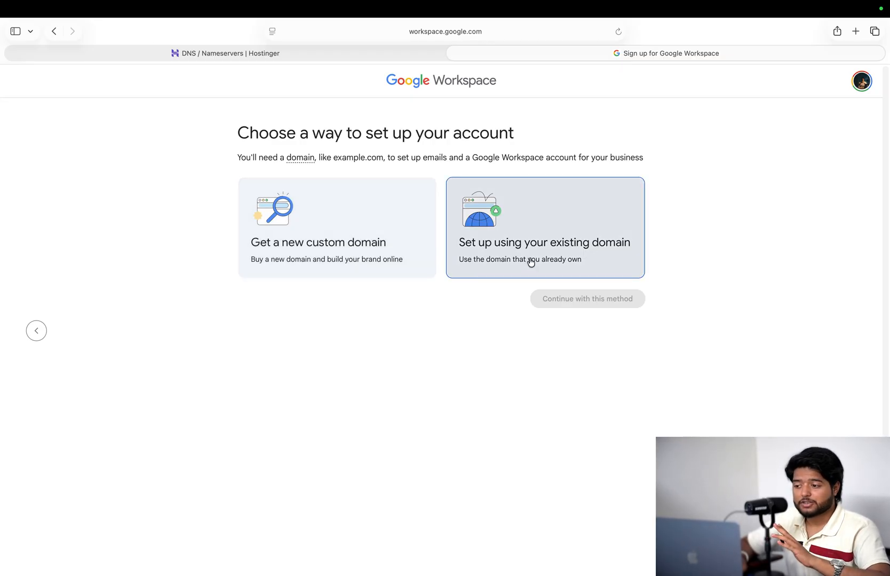
- Choose existing-domain setup and submit the custom .com domain name
click(531, 261)
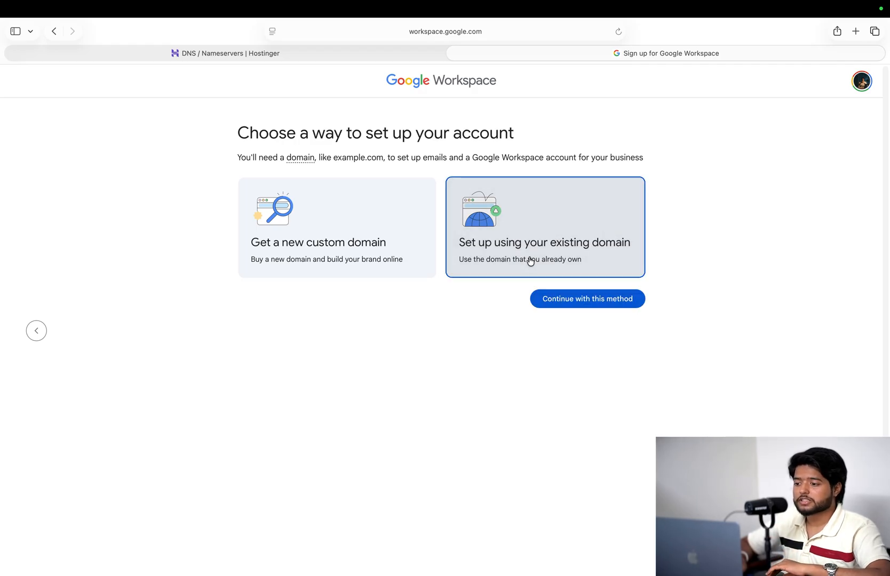
click(558, 307)
click(445, 240)
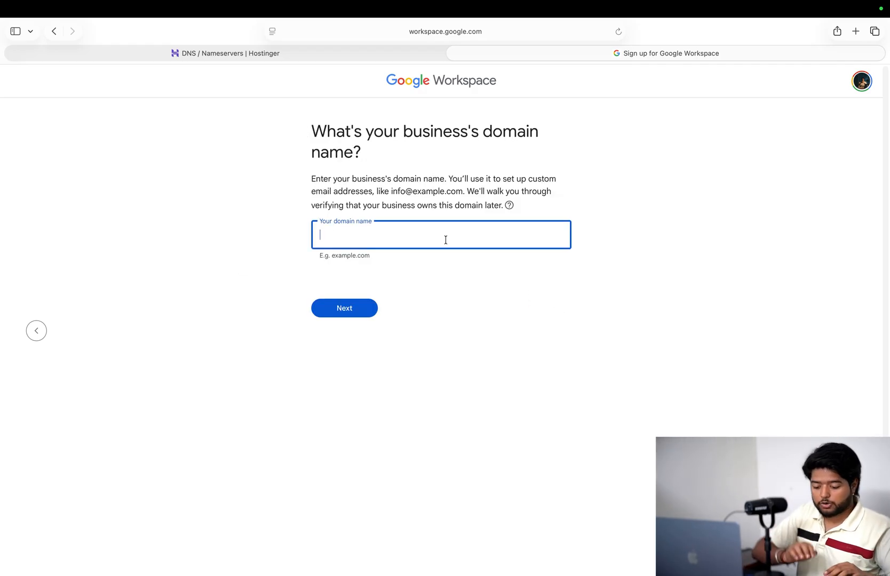
text(iamash)
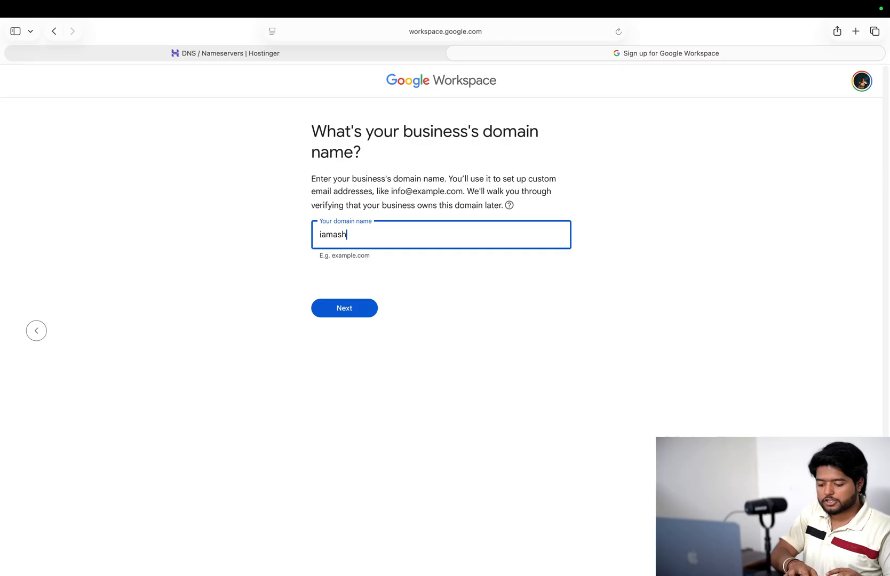
text(isharya)
key(BackSpace)
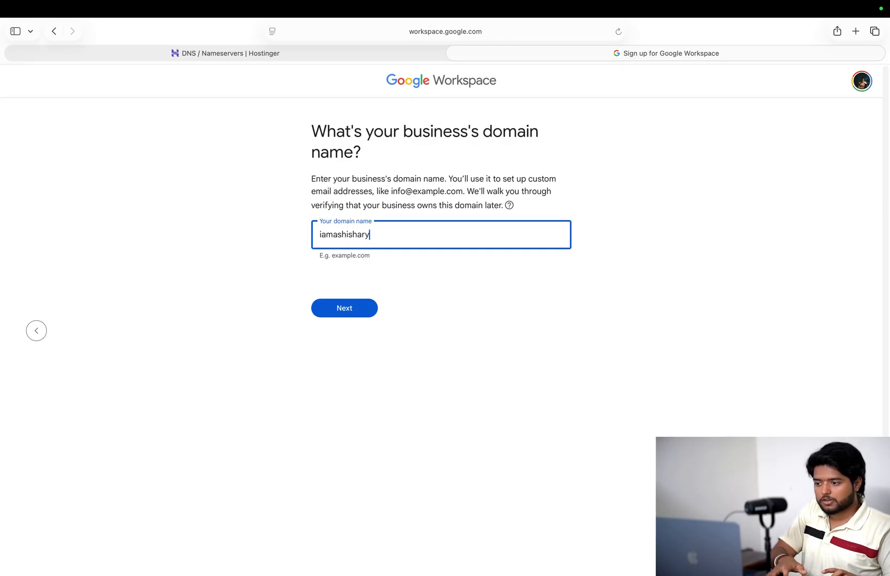
text(a.com)
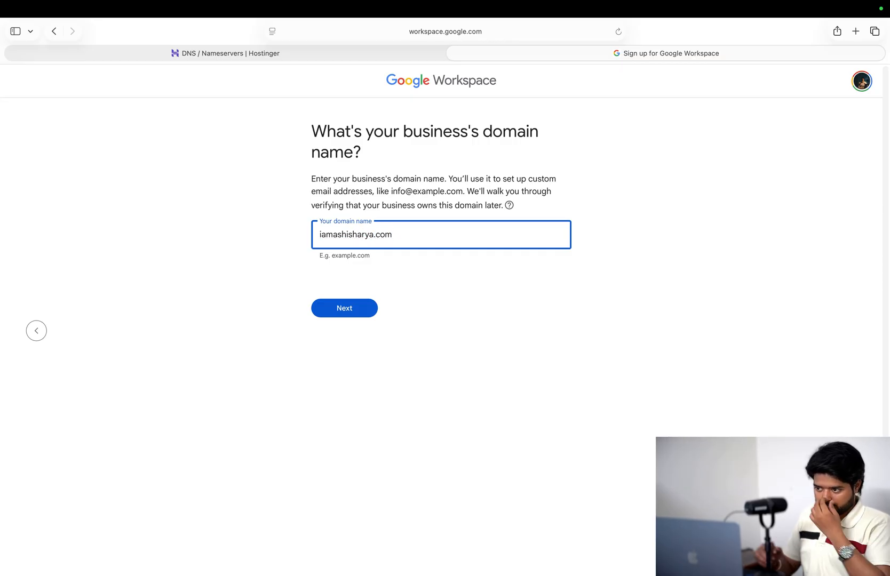
click(359, 313)
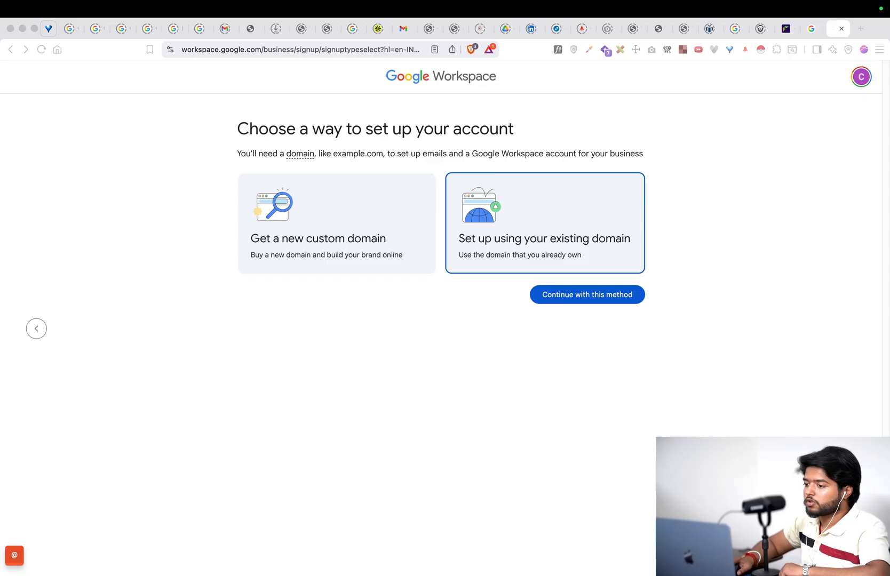
- Re-select existing-domain setup, resubmit the domain and confirm using it for the account
click(580, 236)
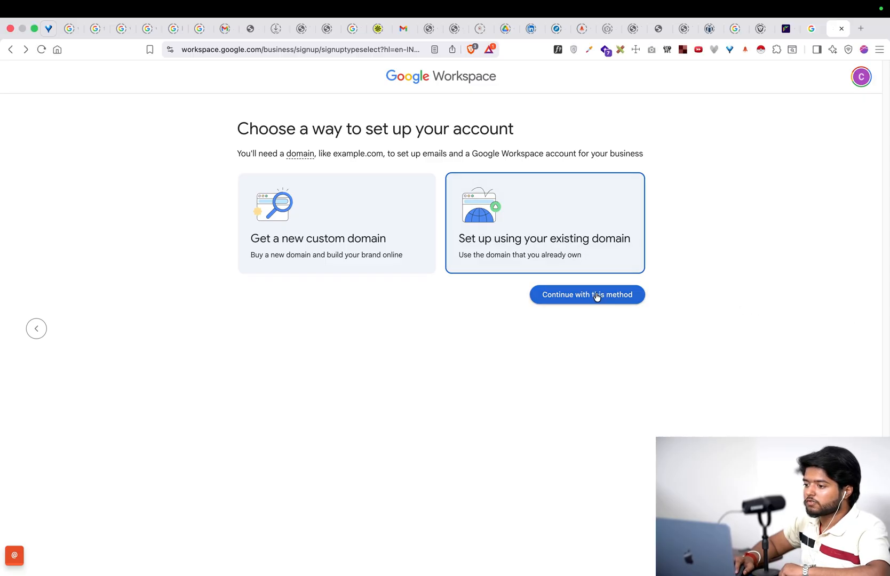
click(596, 295)
click(427, 231)
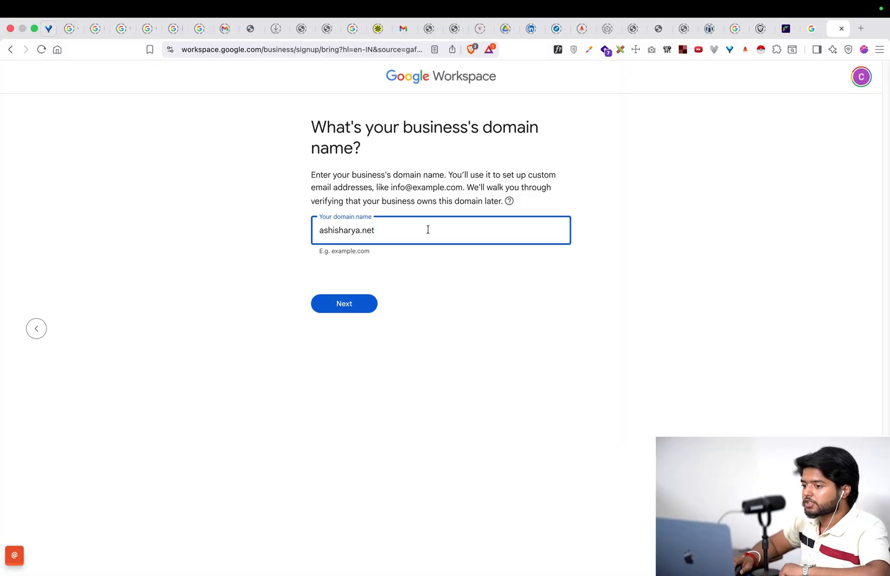
click(362, 302)
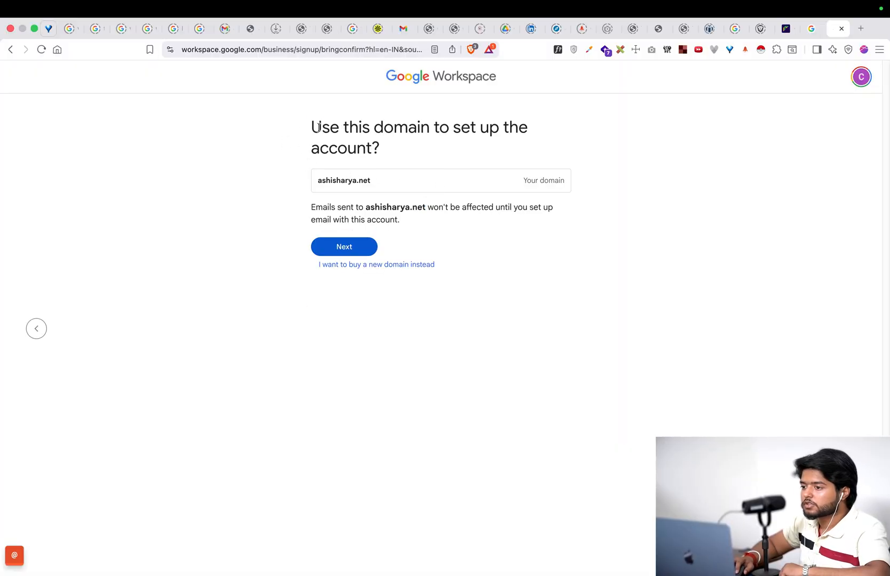
drag(319, 127, 518, 131)
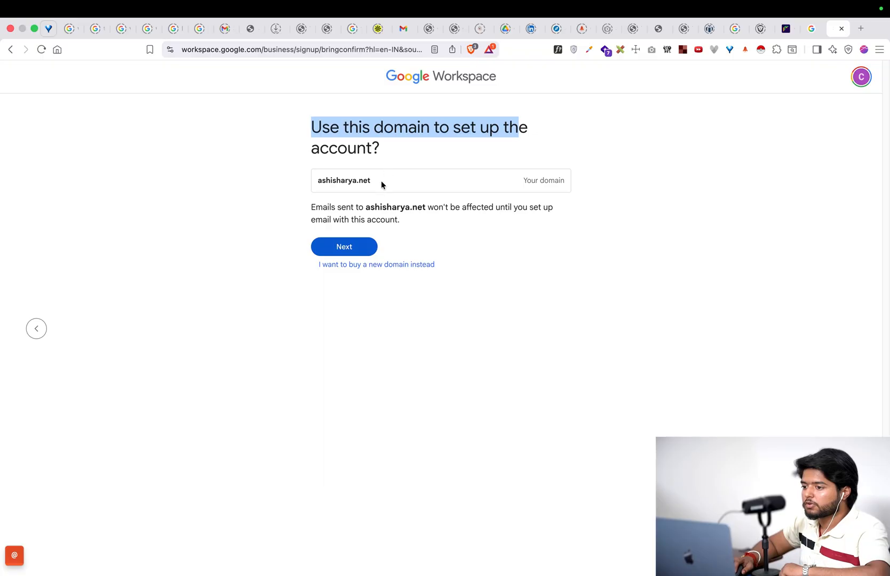
click(357, 246)
- Create the admin username and password on the domain and agree to the terms
click(359, 209)
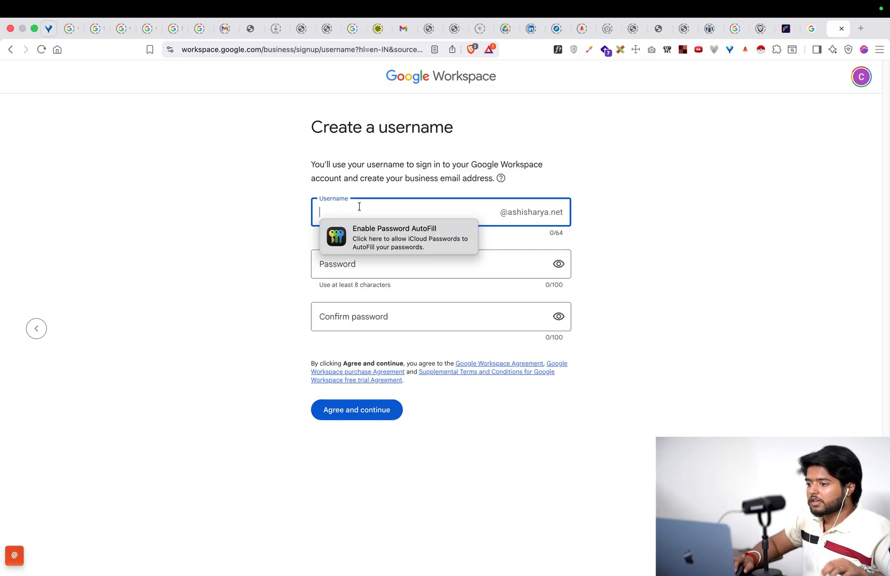
text(ashish)
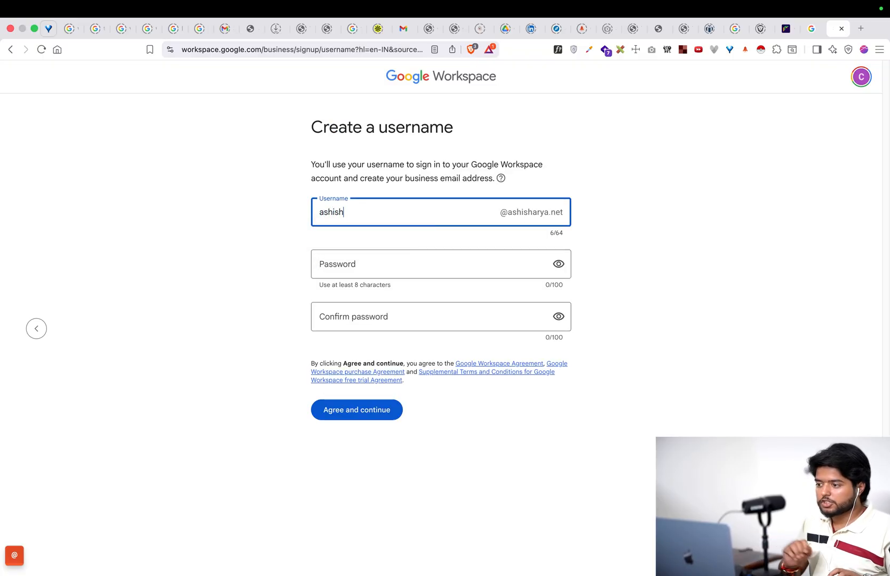
click(367, 262)
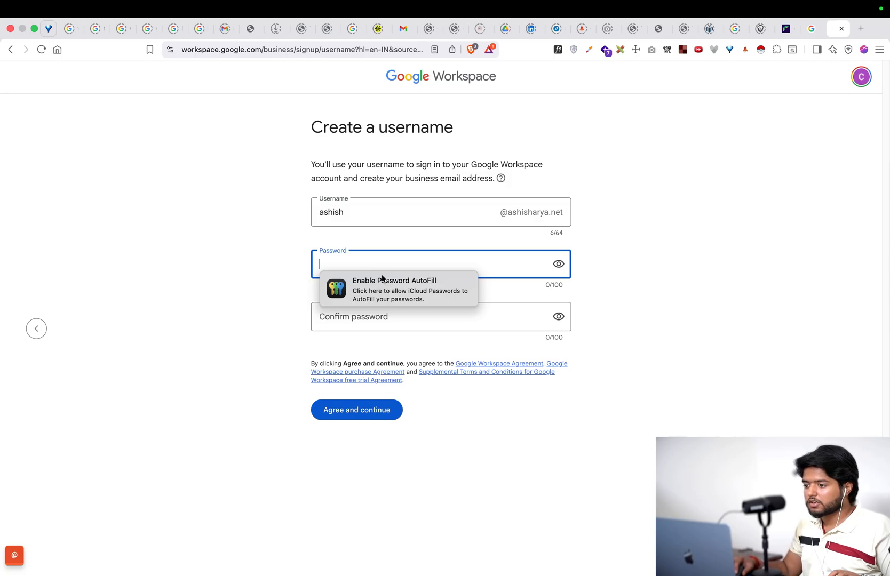
right_click(396, 265)
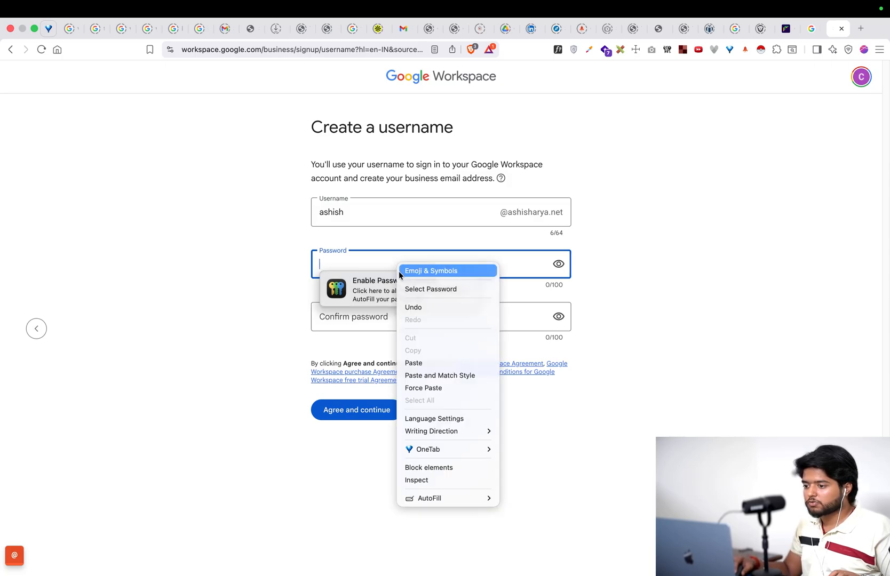
click(395, 269)
click(310, 265)
click(327, 262)
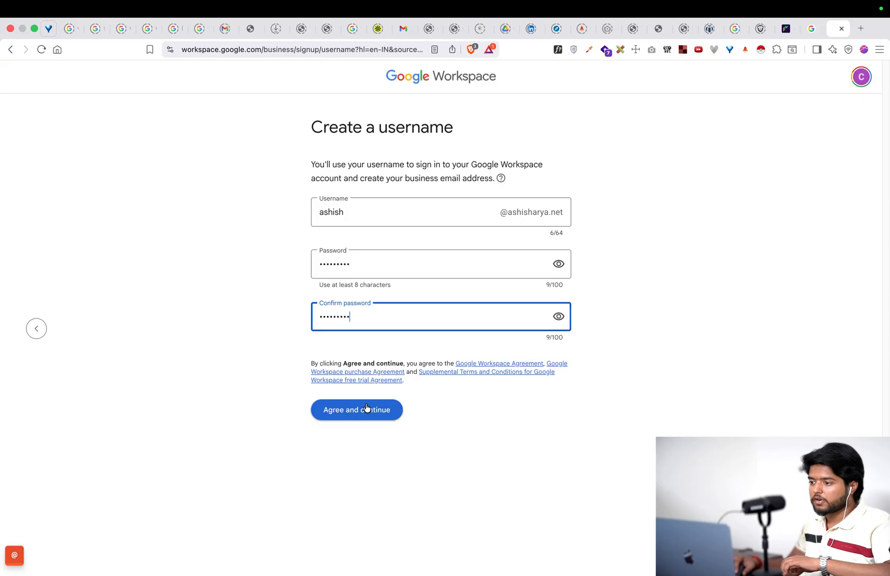
click(366, 410)
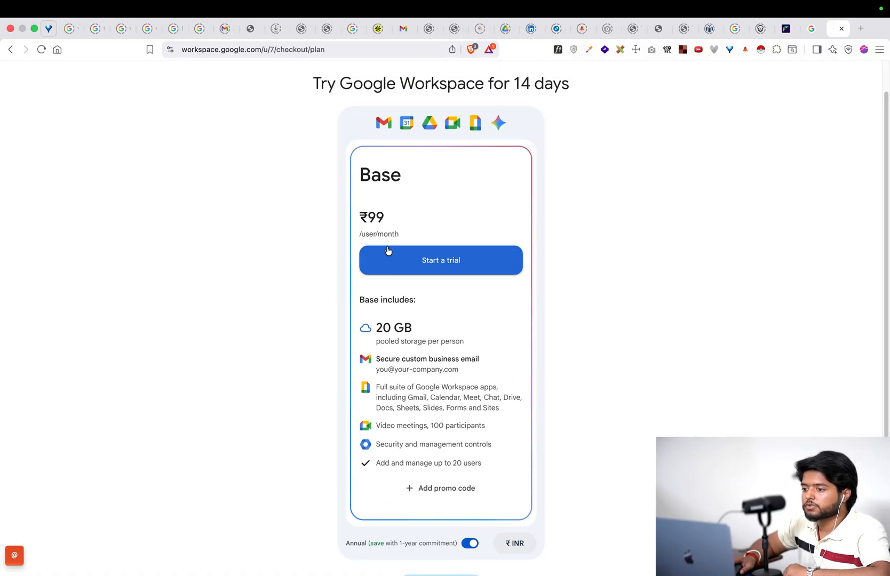
- Start the 14-day Base plan trial and open the contact name and address form
scroll(436, 299, down, 1)
scroll(436, 278, up, 1)
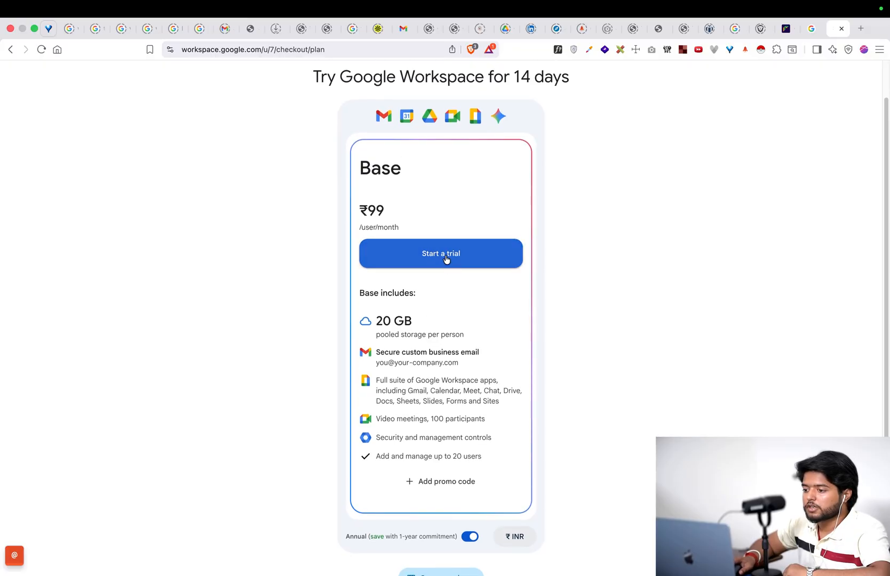
click(446, 259)
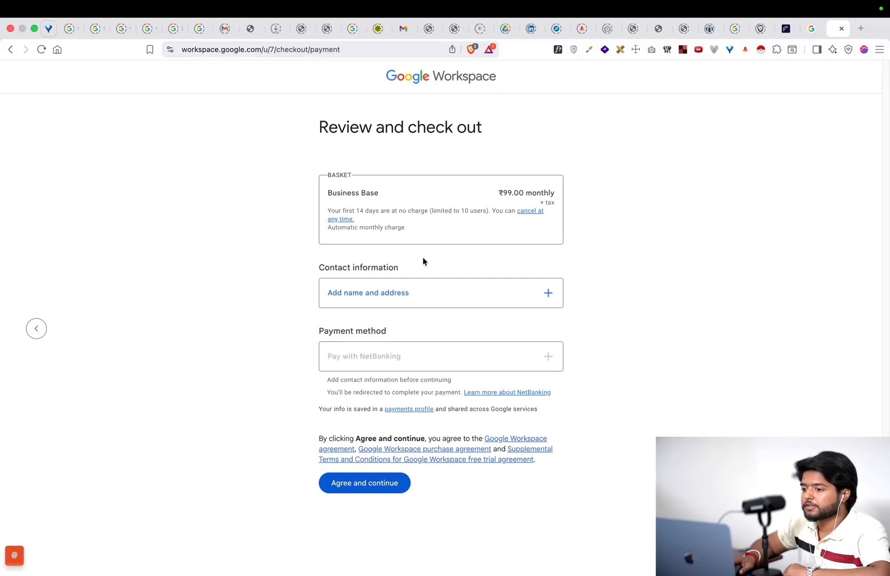
click(382, 297)
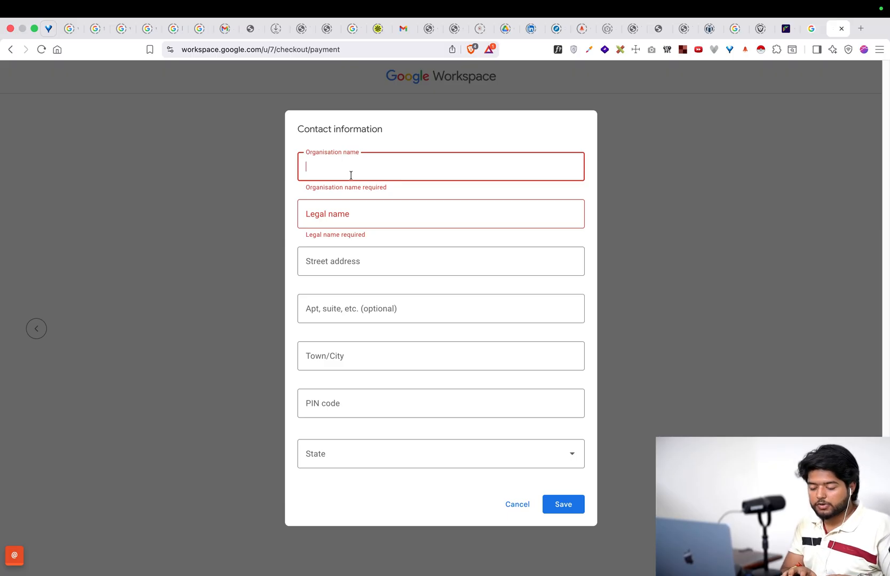
- Enter the organisation name, the legal name and the street address
text(G)
key(BackSpace)
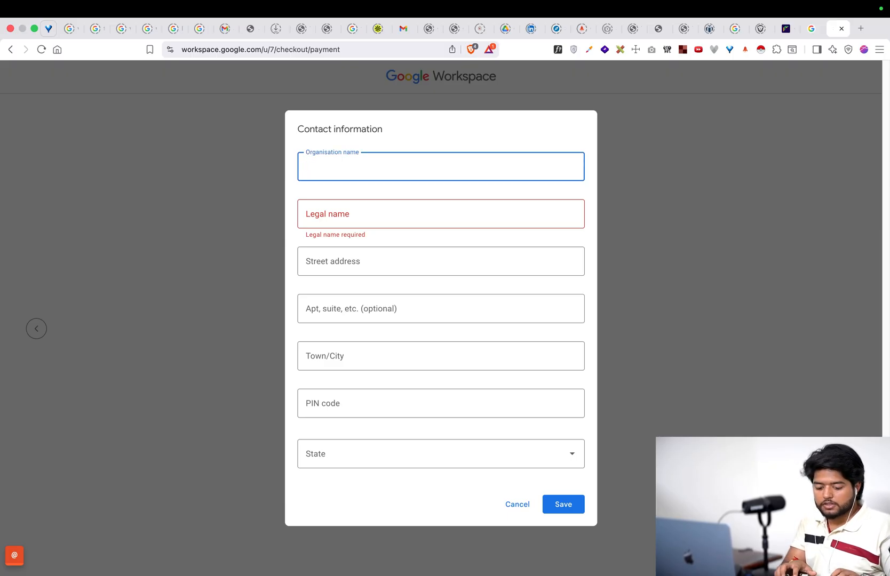
text(SaGrowoid)
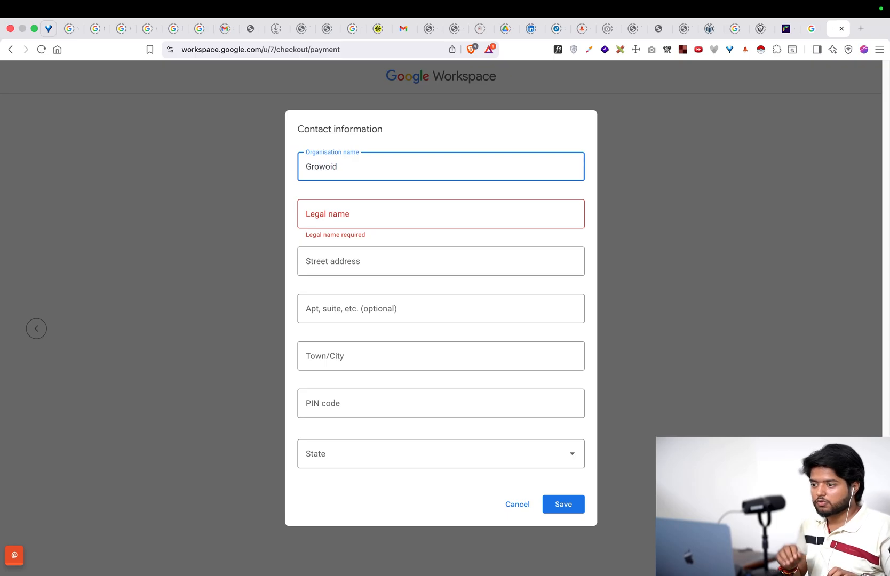
click(410, 211)
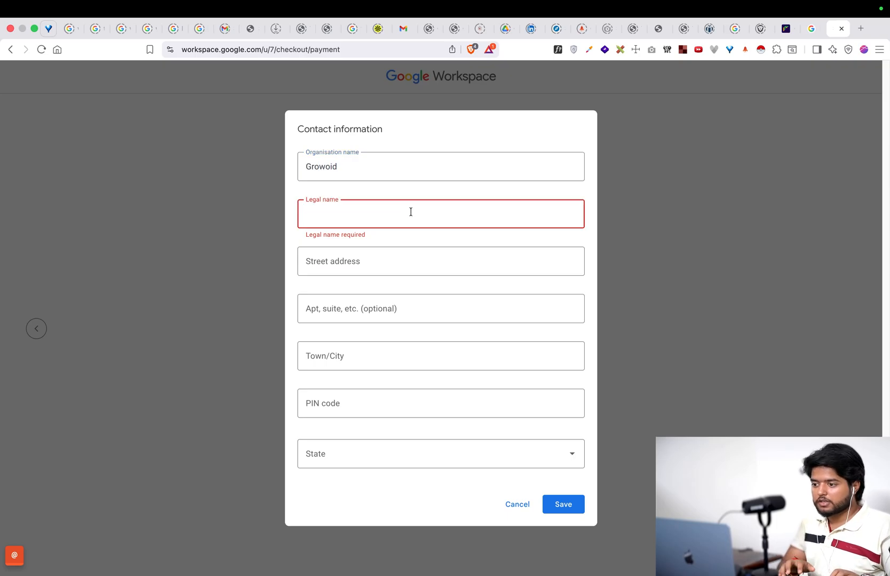
text(Ashish Arya)
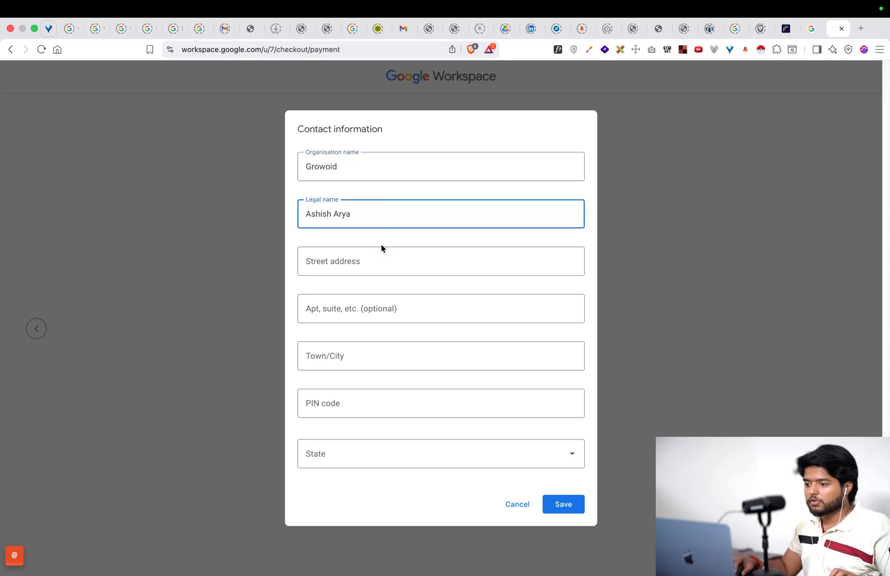
click(381, 255)
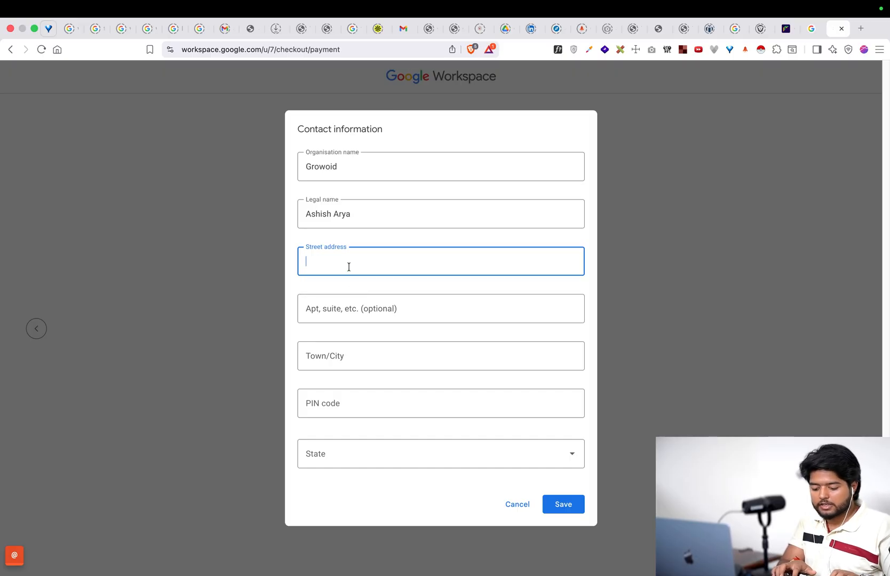
text(Lane no 000)
- Enter the town, PIN code and state Karnataka, correcting the PIN before saving
click(344, 358)
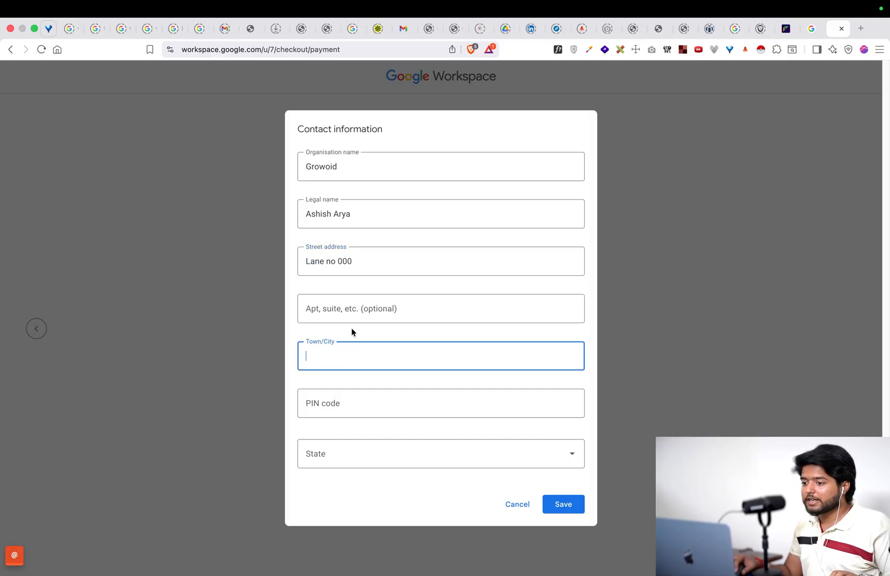
text(Sit)
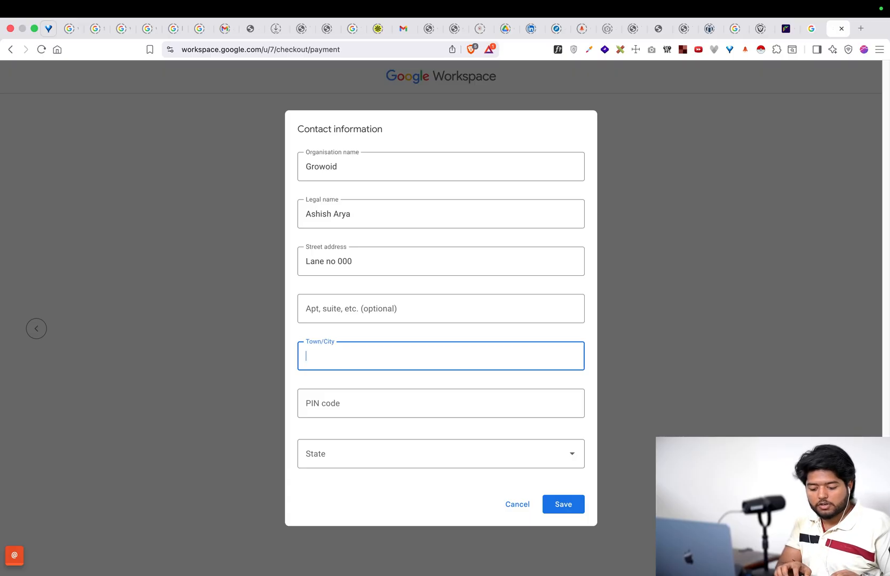
text(Banagalore)
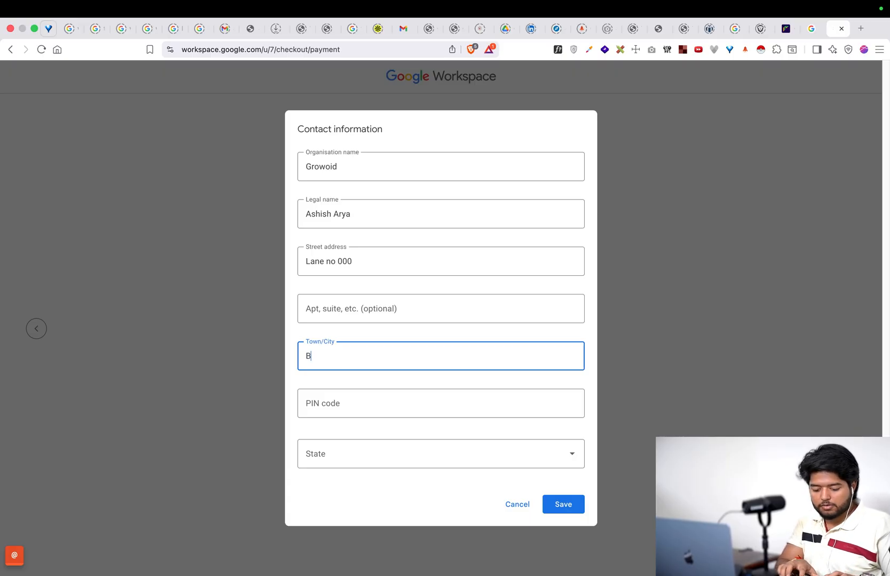
click(349, 392)
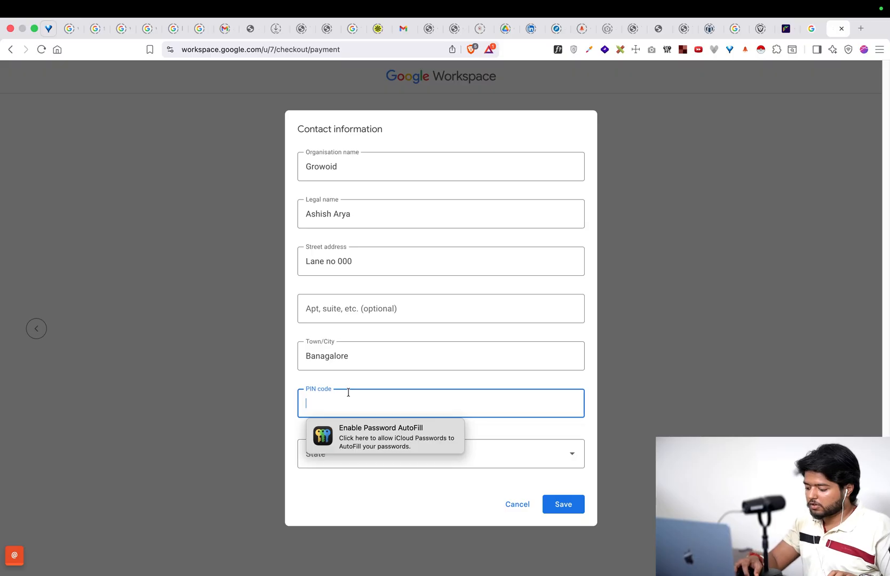
text(580001)
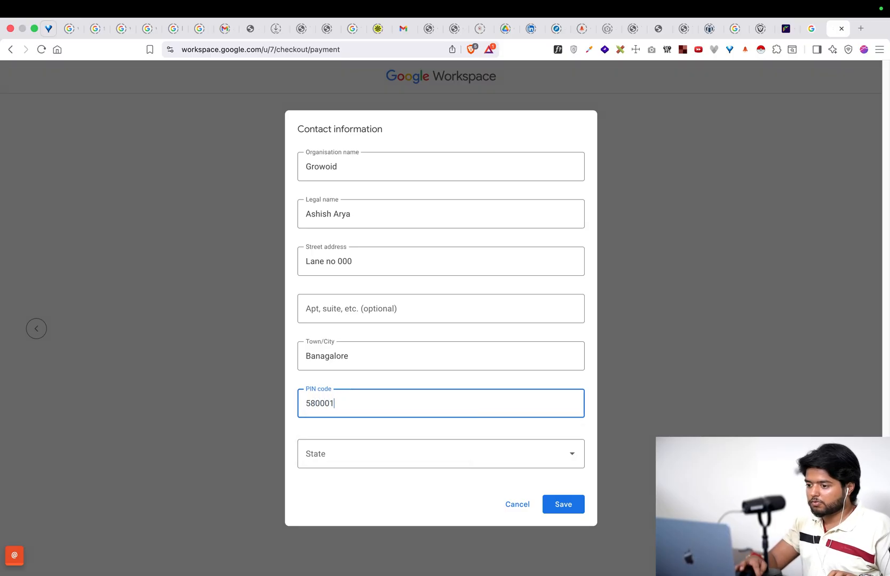
click(313, 406)
key(BackSpace)
text(0)
key(Tab)
key(k)
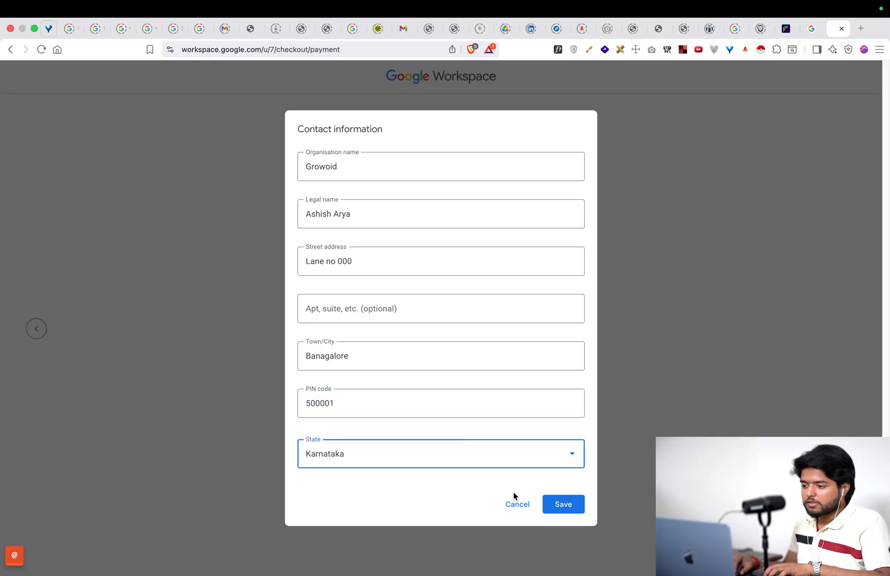
click(552, 504)
click(380, 414)
key(BackSpace)
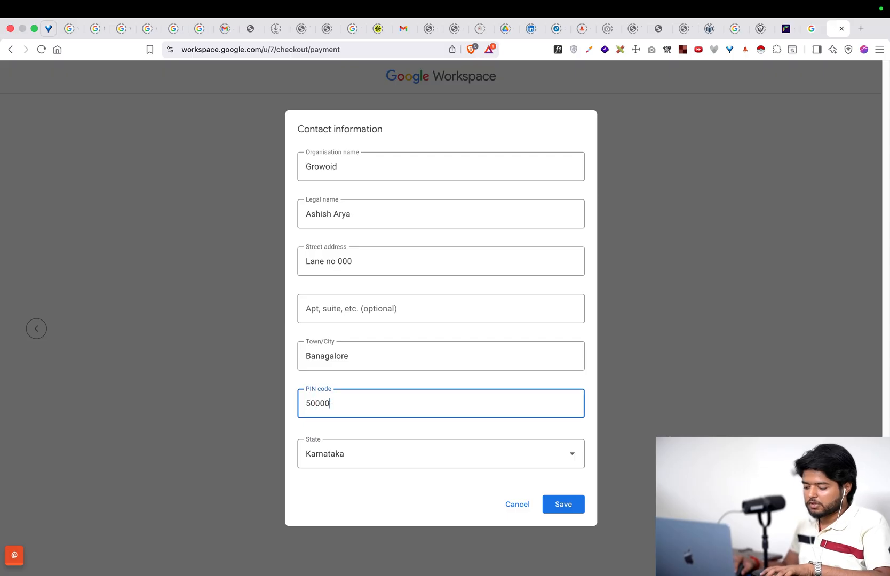
text(8)
click(553, 511)
double_click(325, 409)
text(56)
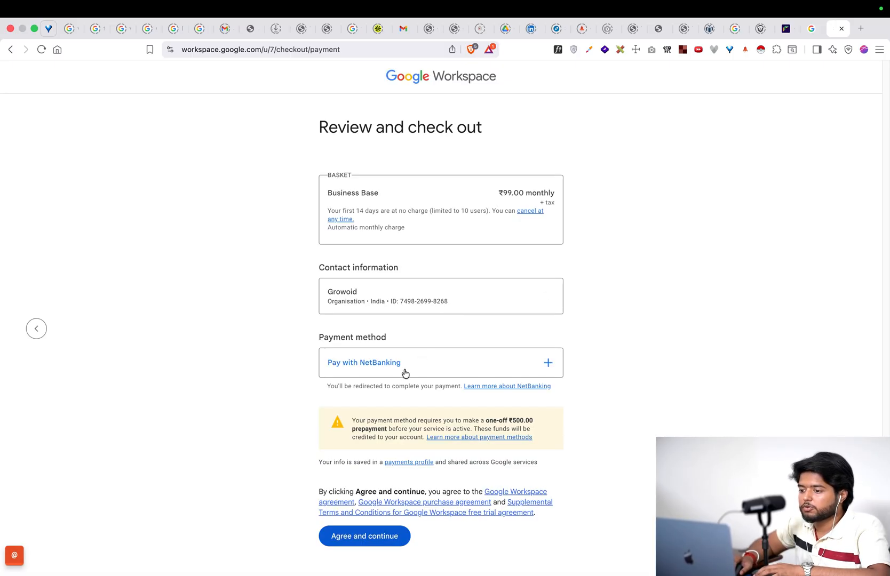
- Pay the ₹500.00 prepayment by UPI QR code and confirm to complete checkout
click(406, 372)
click(383, 333)
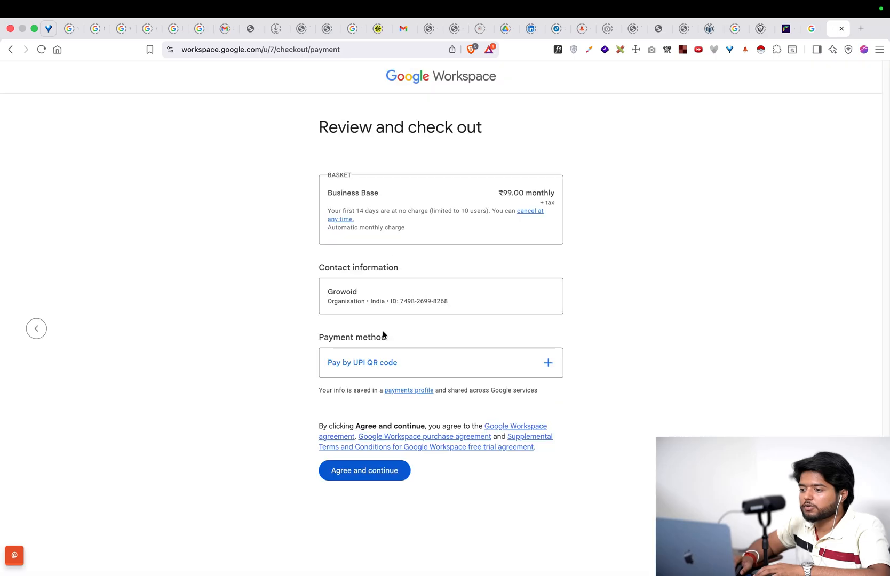
click(382, 472)
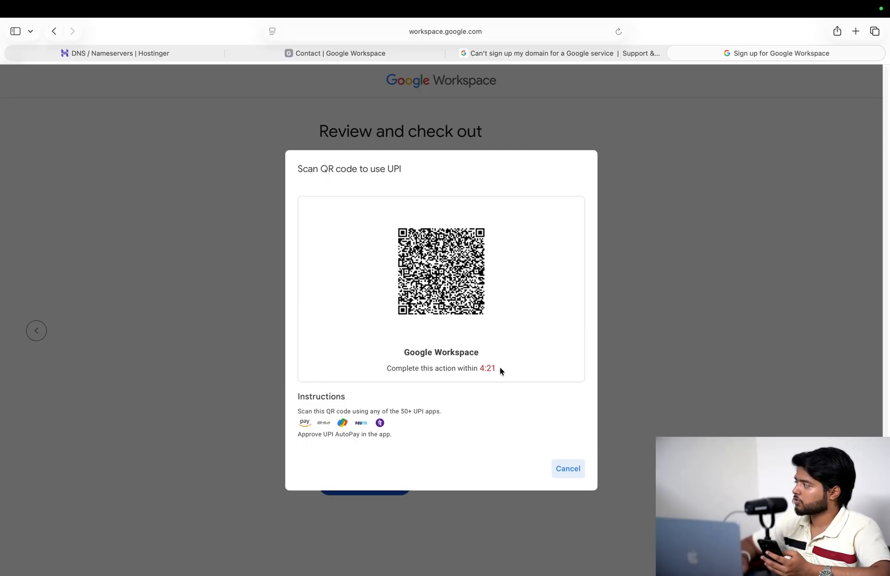
click(425, 376)
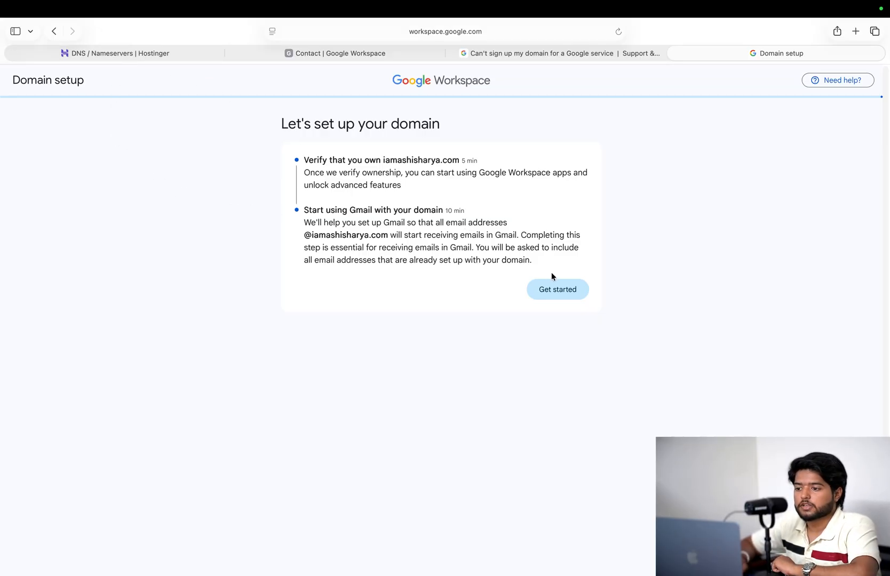
- Begin domain verification with Hostinger as the domain host to get the TXT record
click(556, 290)
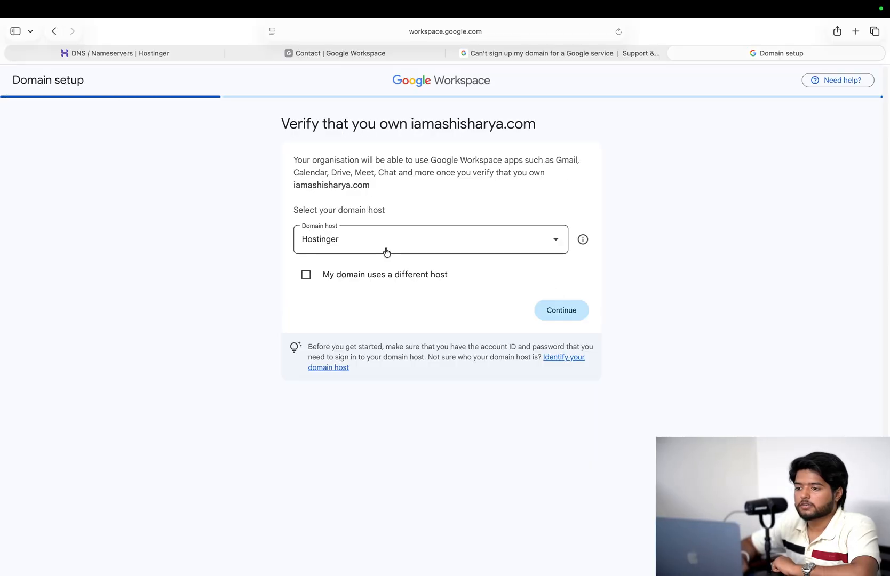
click(403, 240)
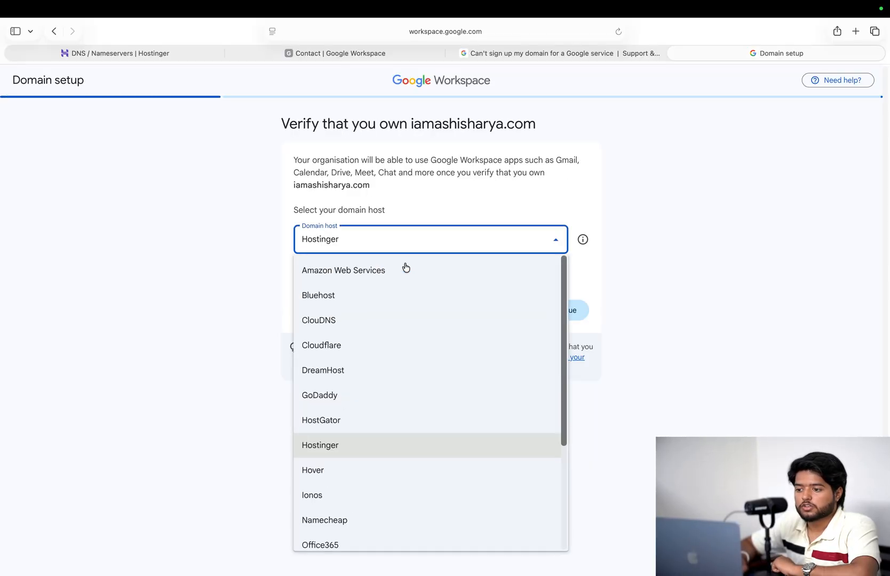
scroll(407, 294, down, 5)
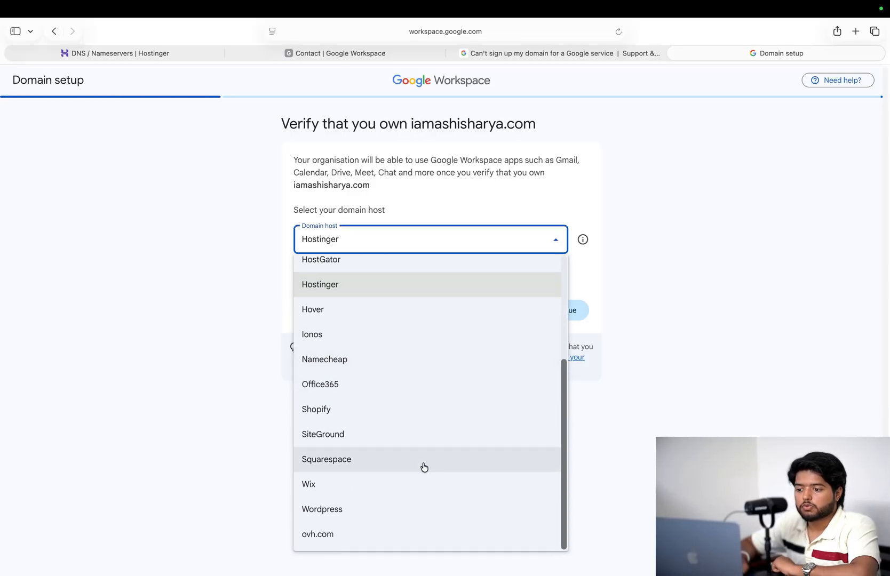
scroll(424, 467, up, 5)
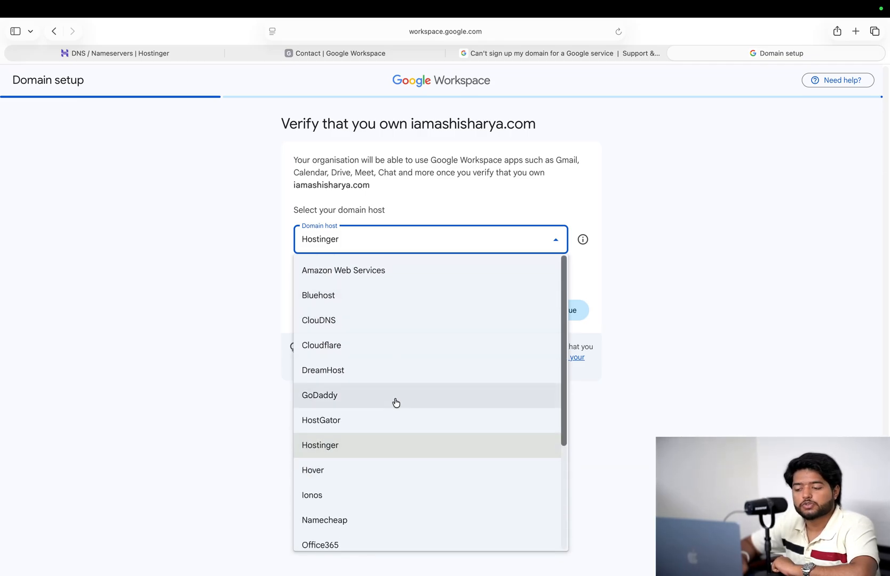
scroll(374, 413, down, 1)
click(359, 421)
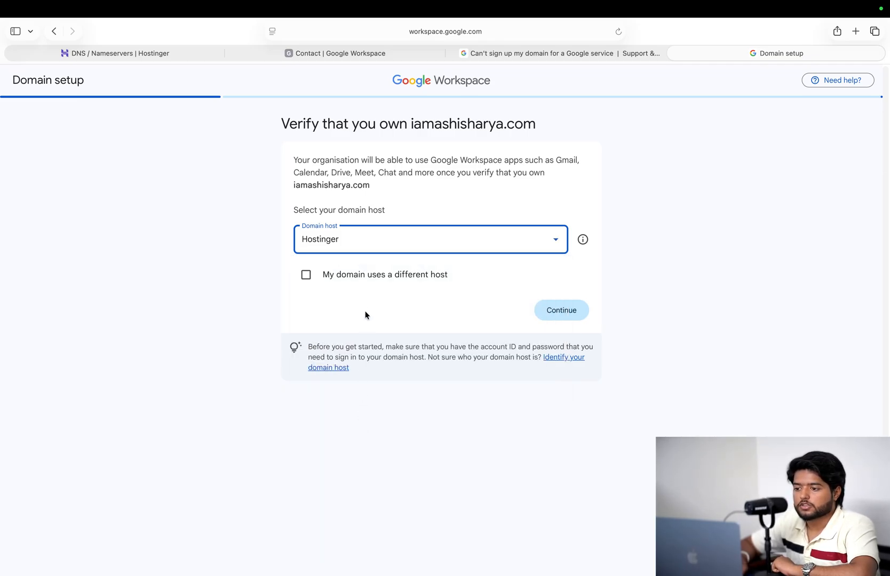
click(555, 311)
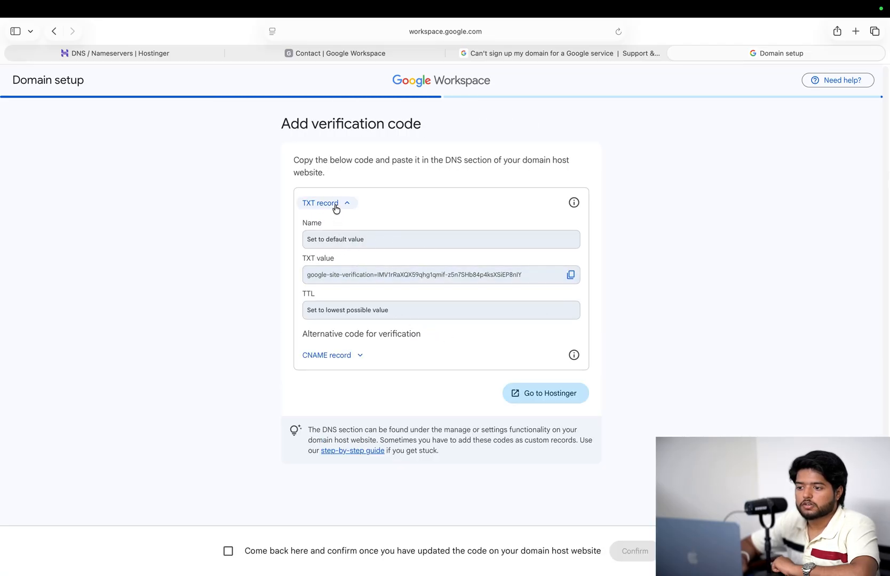
- Start a new DNS record in Hostinger with record type TXT
click(113, 56)
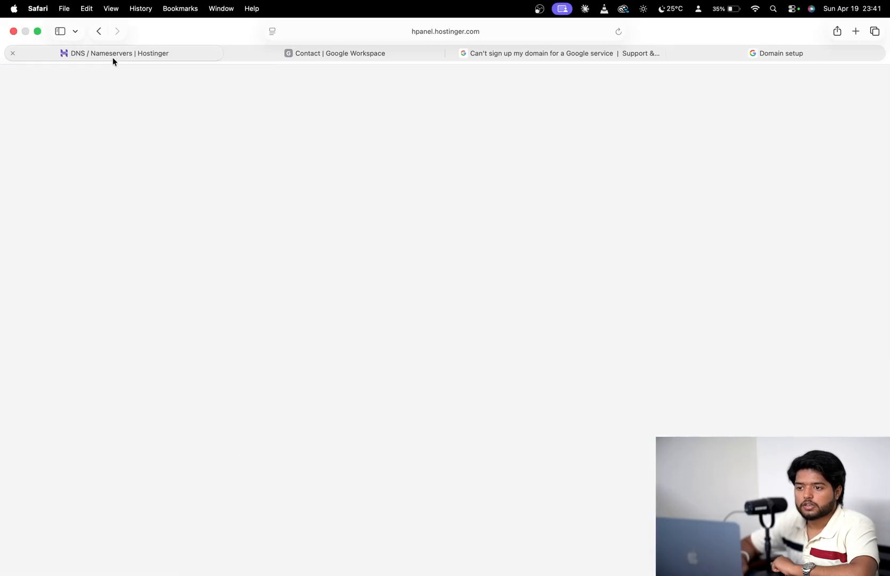
scroll(532, 370, down, 1)
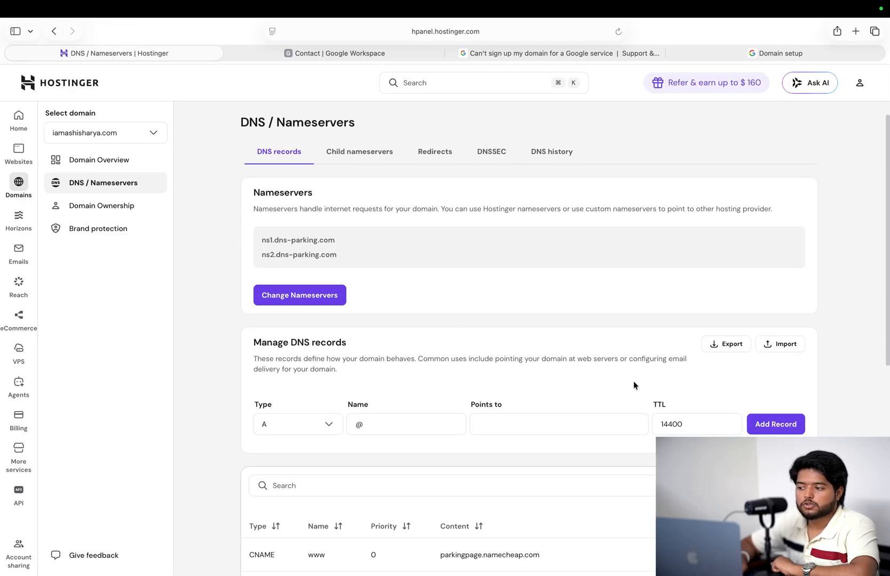
click(775, 426)
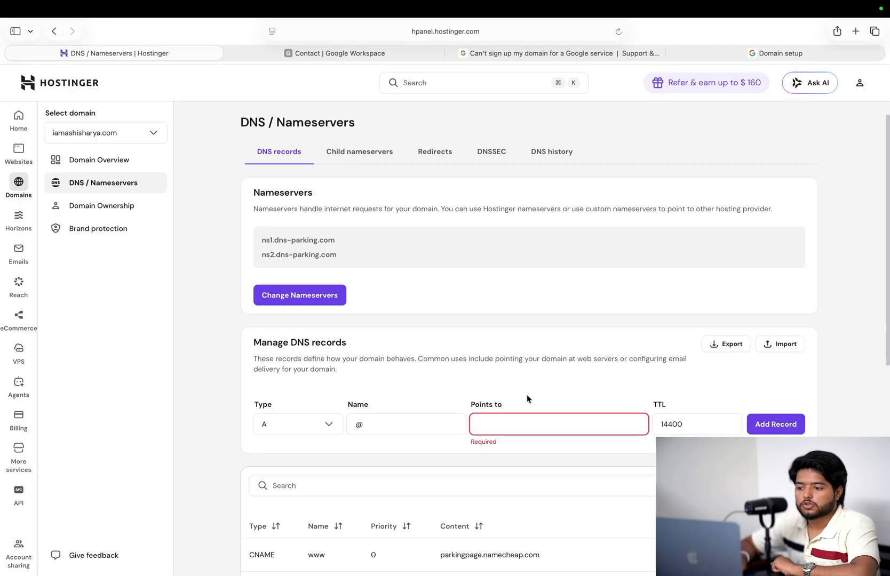
click(331, 426)
scroll(332, 428, down, 1)
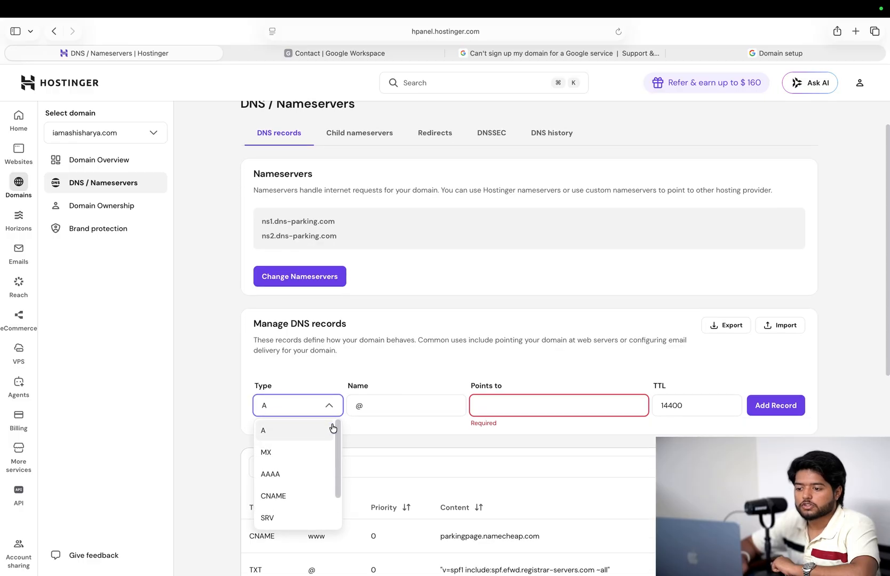
scroll(298, 444, down, 1)
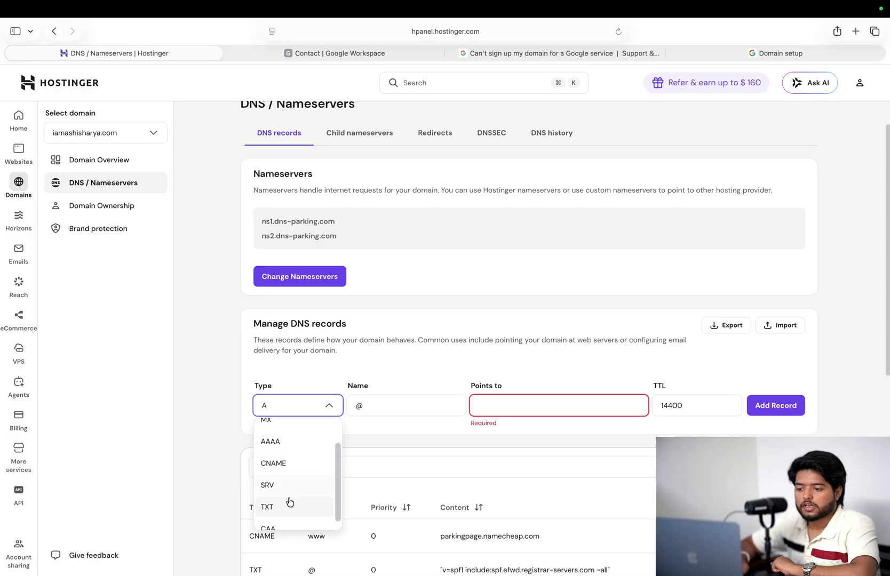
click(290, 504)
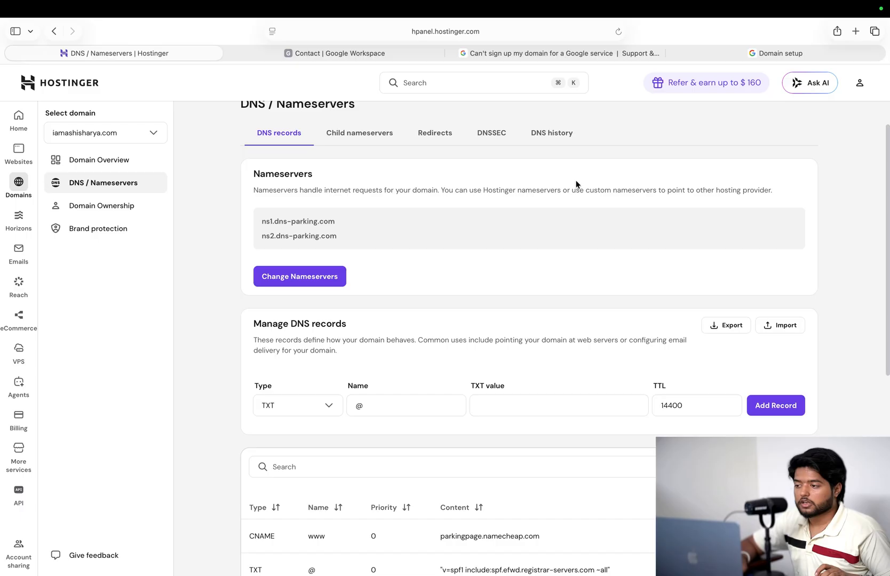
- Close the sign-up help tab and paste Google's site-verification code as the TXT value
click(608, 53)
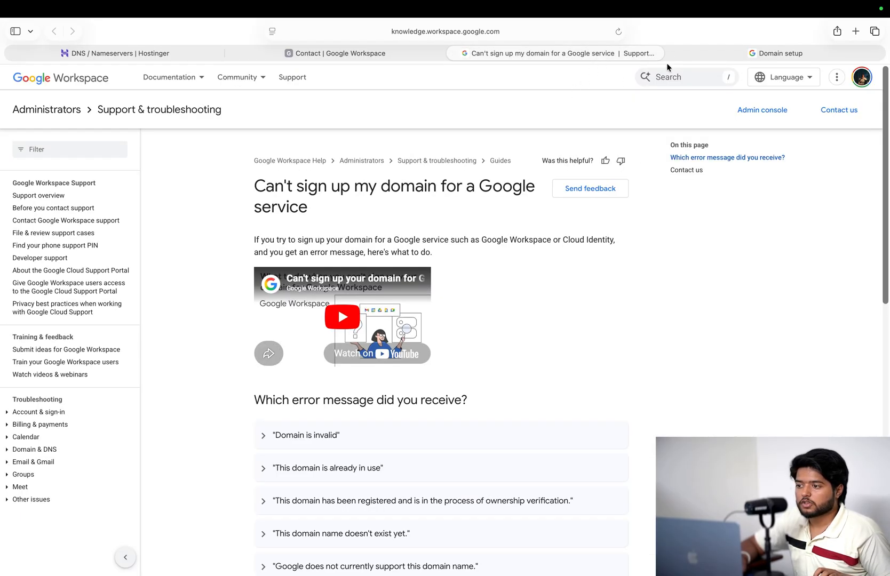
click(454, 53)
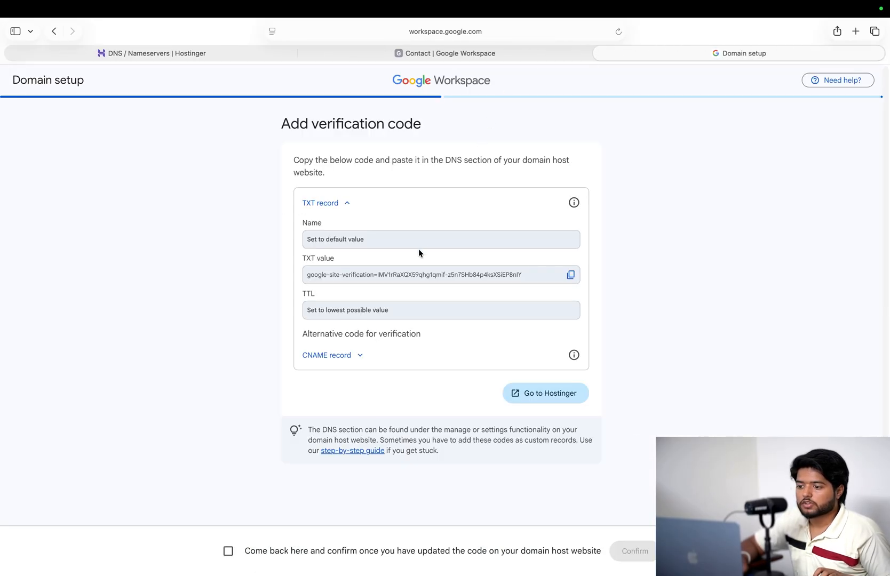
click(571, 275)
key(super+1)
click(510, 402)
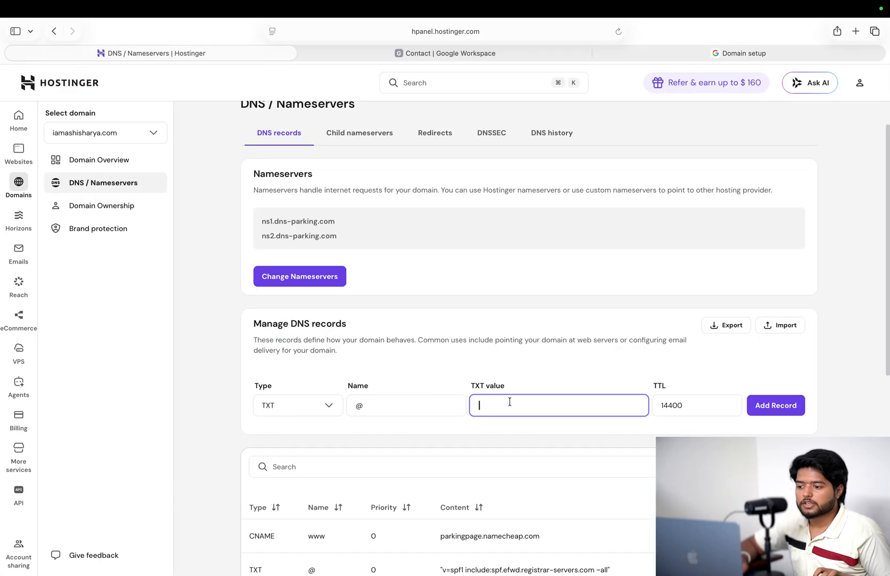
key(super+v)
click(699, 53)
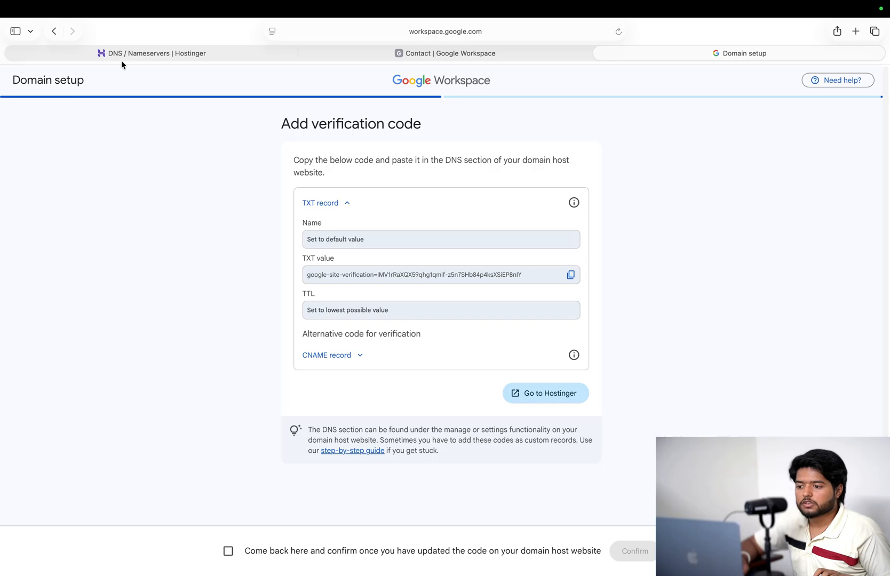
click(103, 51)
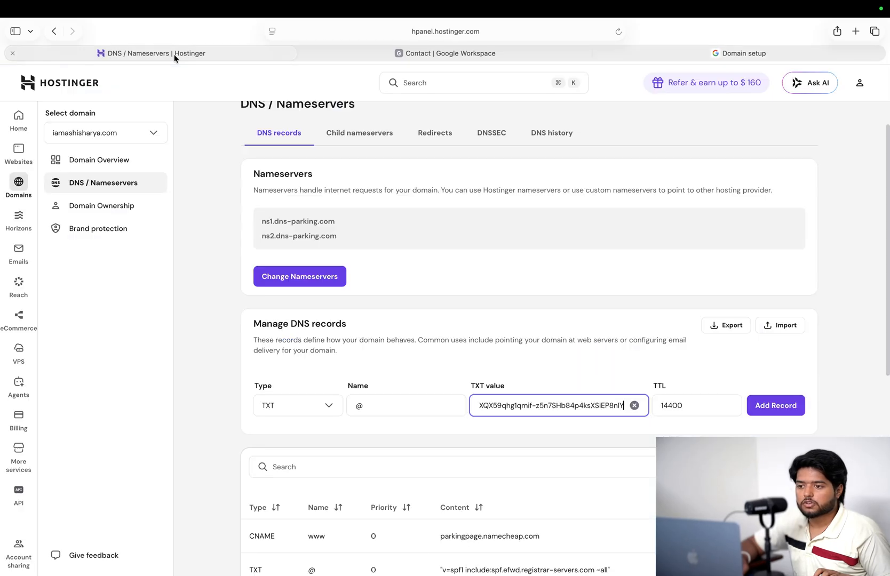
- Set the TTL to 3600 and add the TXT record
double_click(688, 405)
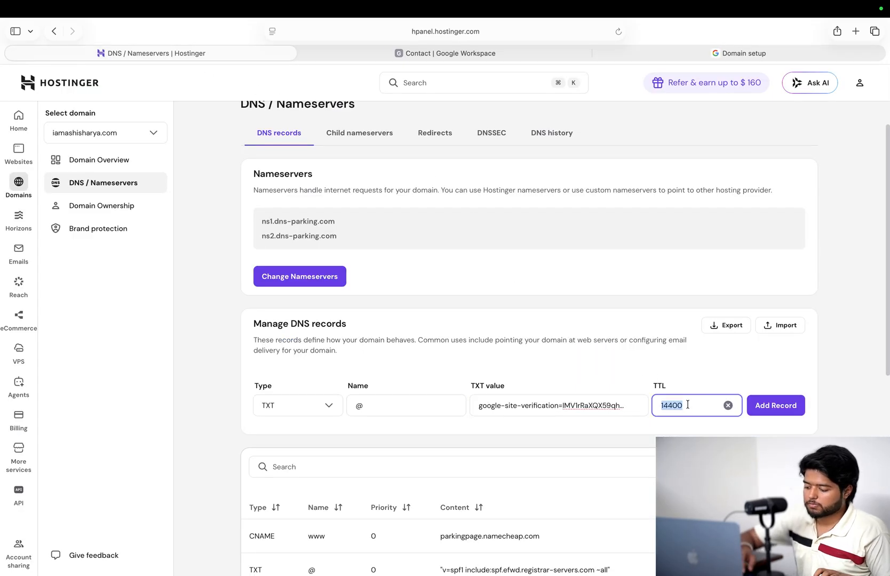
text(3600)
click(775, 406)
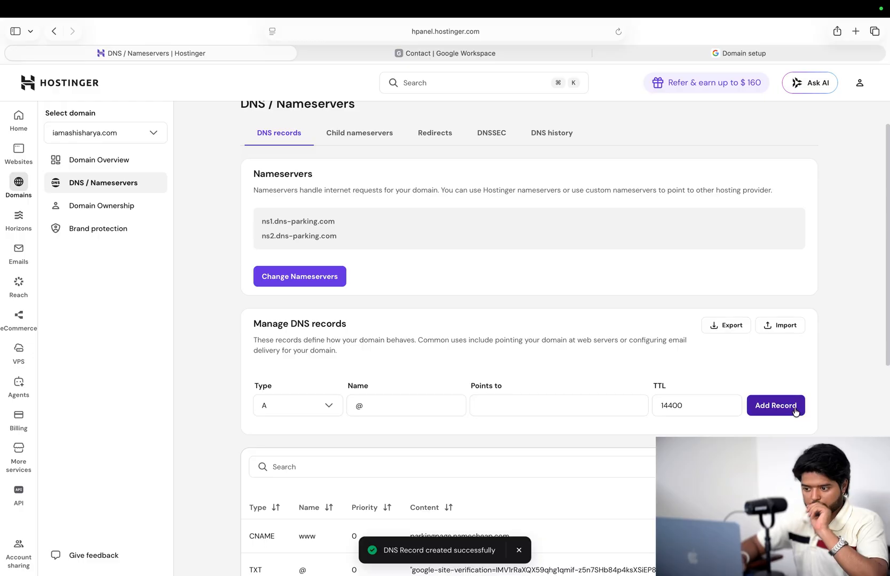
click(728, 54)
- Confirm domain verification, activate Gmail for all users, and copy the SMTP.GOOGLE.COM mail server value
click(513, 553)
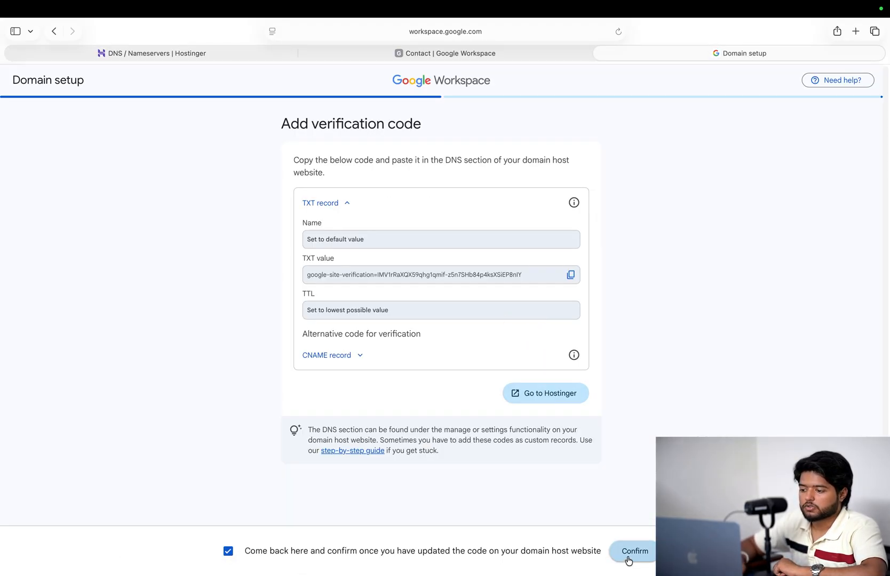
click(628, 554)
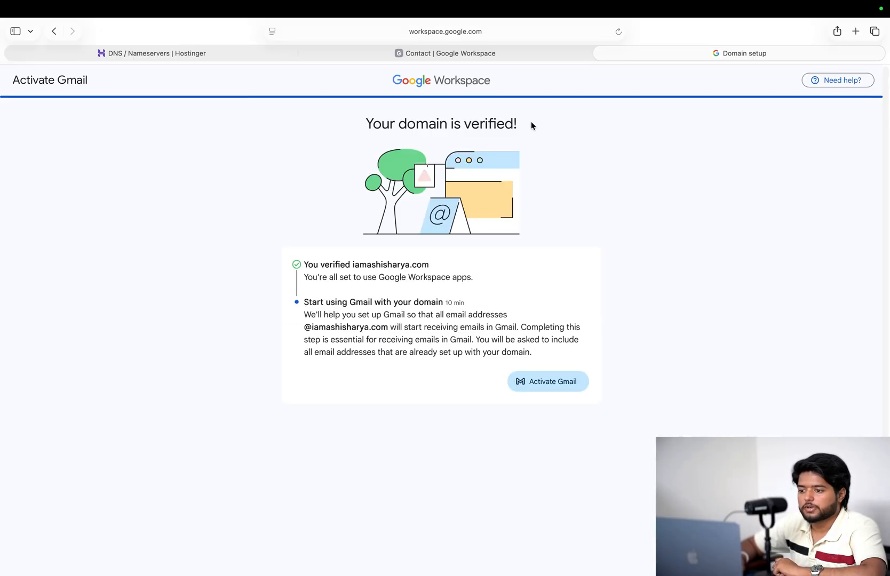
click(531, 383)
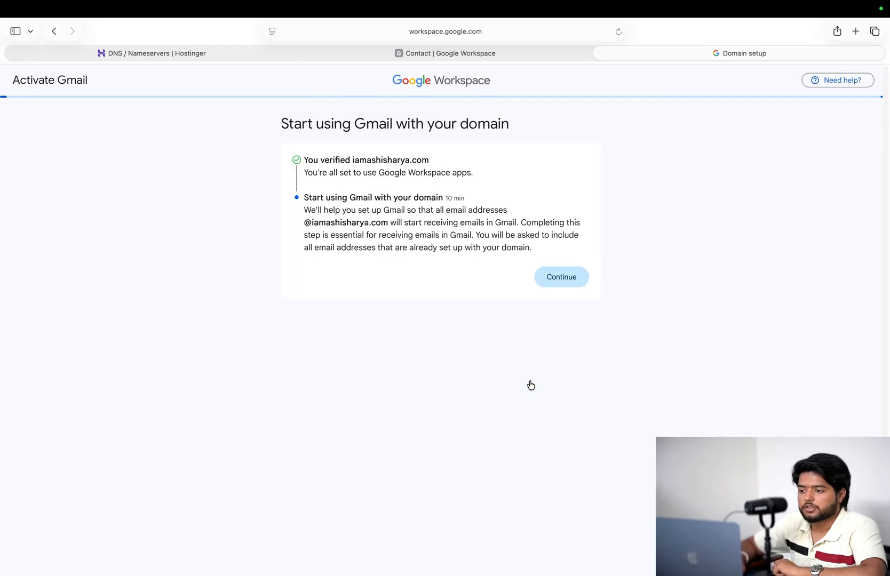
click(560, 287)
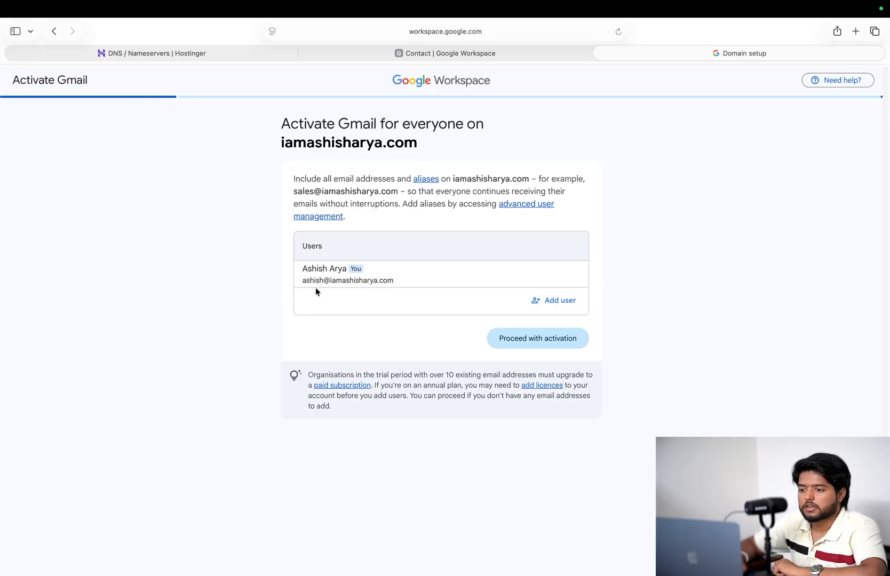
click(539, 344)
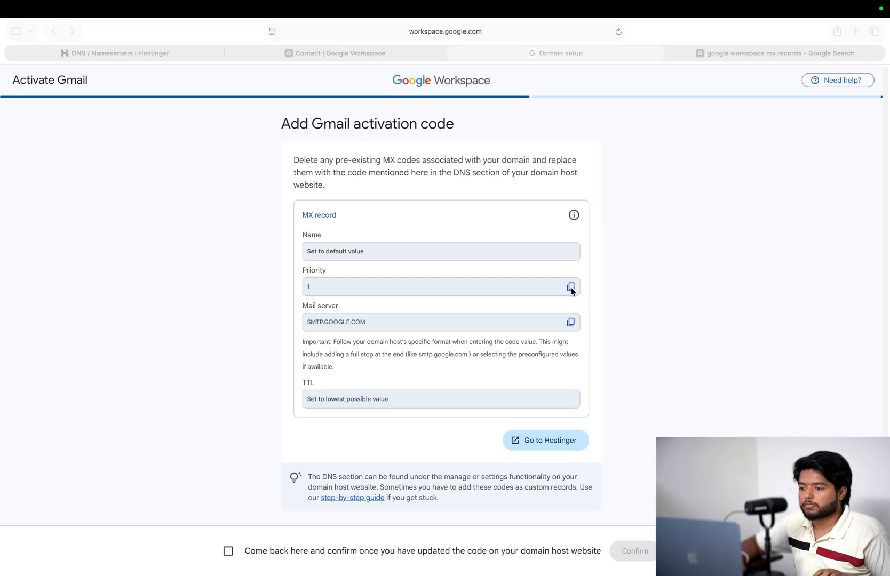
click(570, 322)
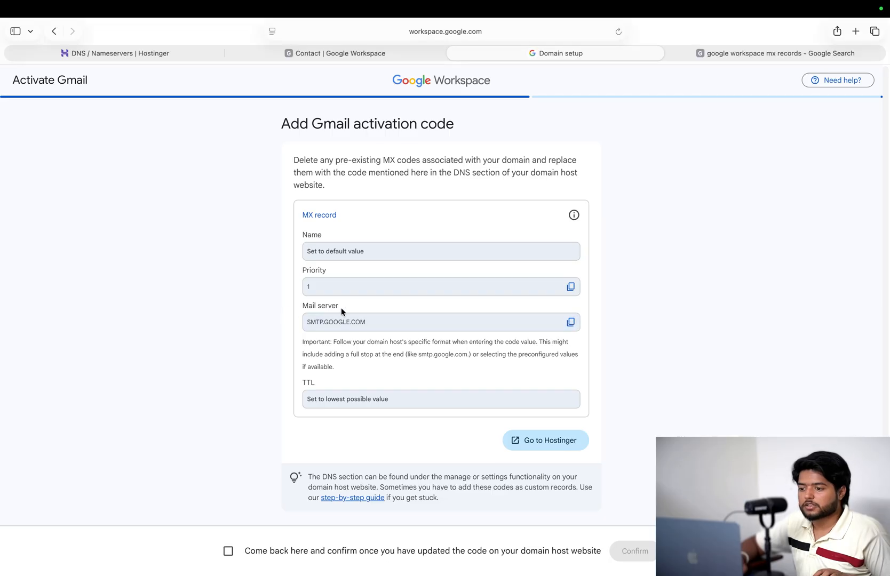
click(113, 55)
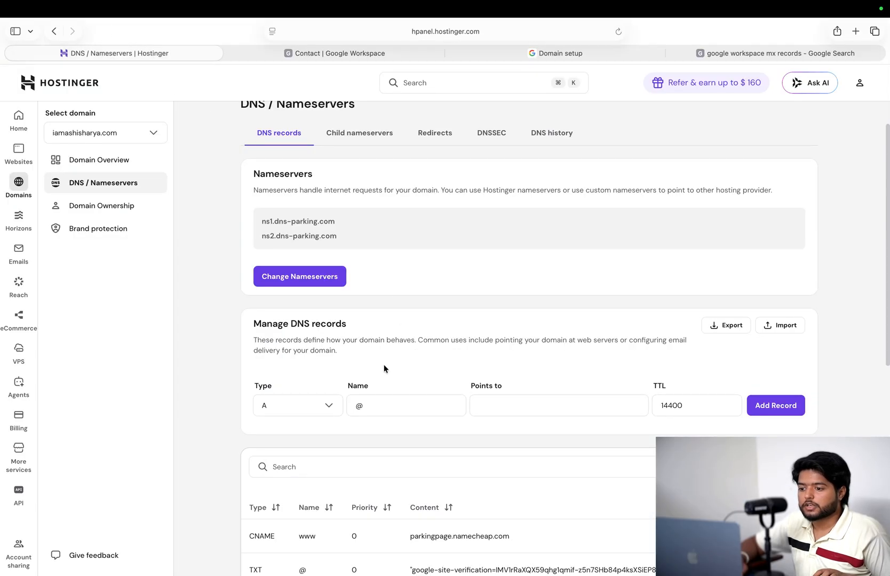
- Start a new MX record in Hostinger with priority 1
click(297, 406)
scroll(297, 421, down, 1)
click(285, 434)
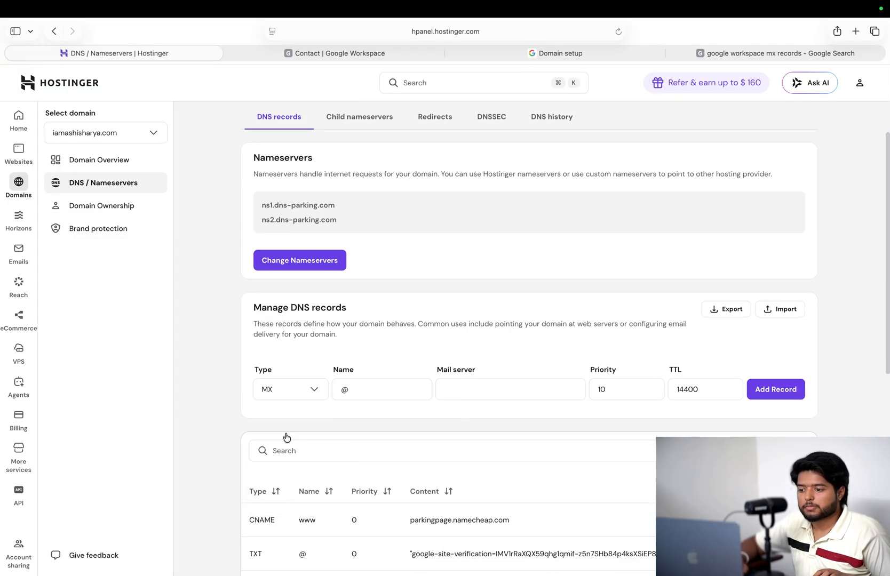
click(477, 389)
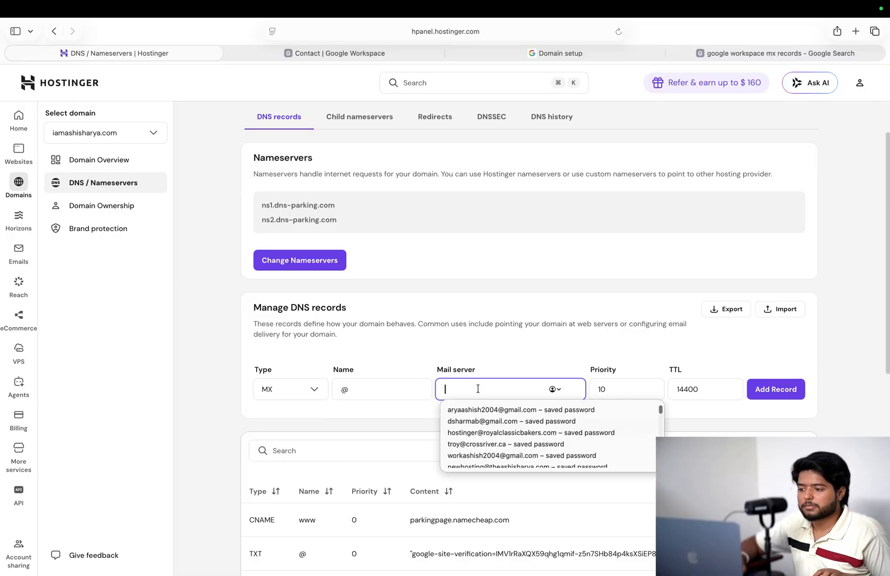
text(1)
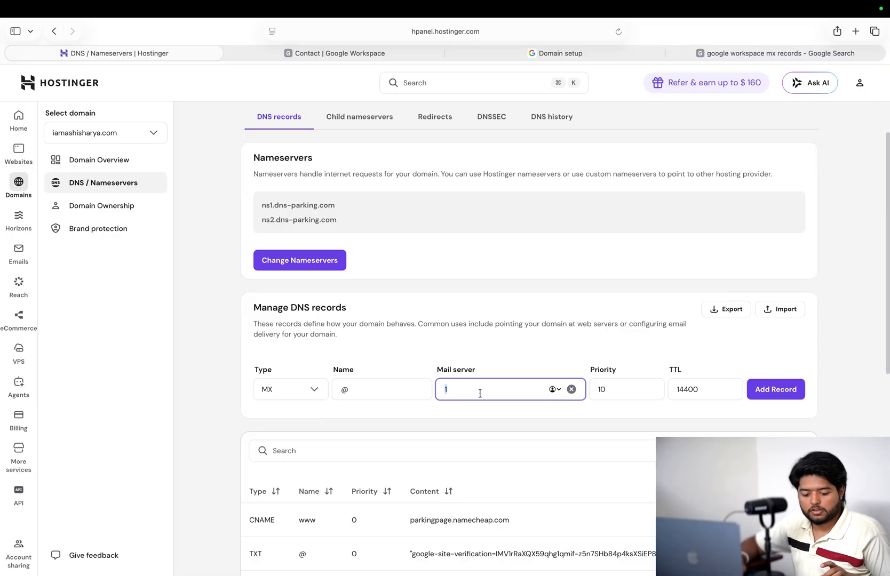
double_click(607, 390)
text(1)
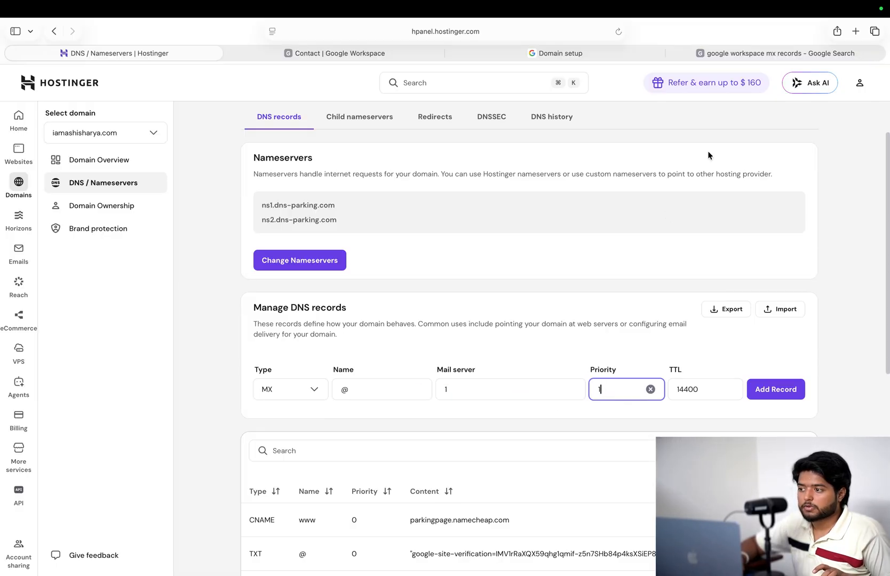
- Replace the Mail server value with SMTP.GOOGLE.COM copied from Google's instructions
click(716, 55)
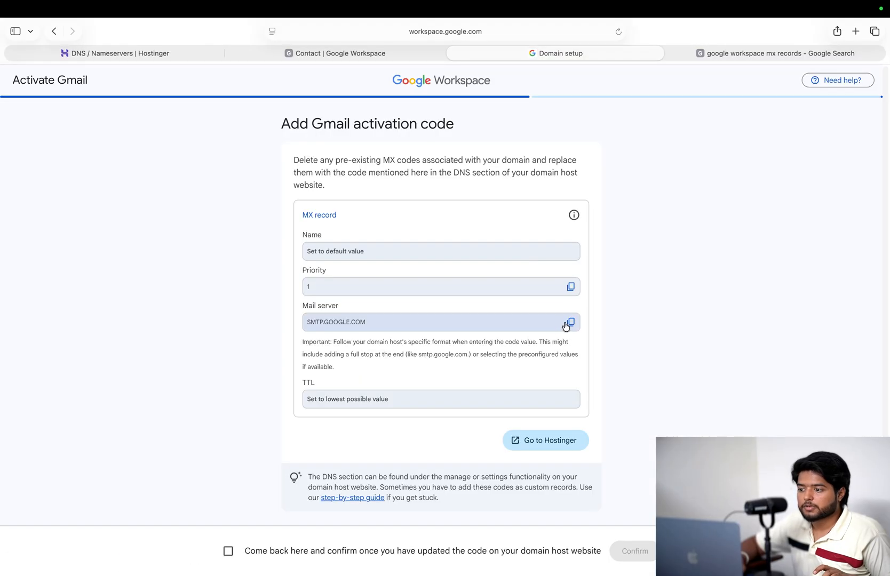
click(568, 324)
click(181, 55)
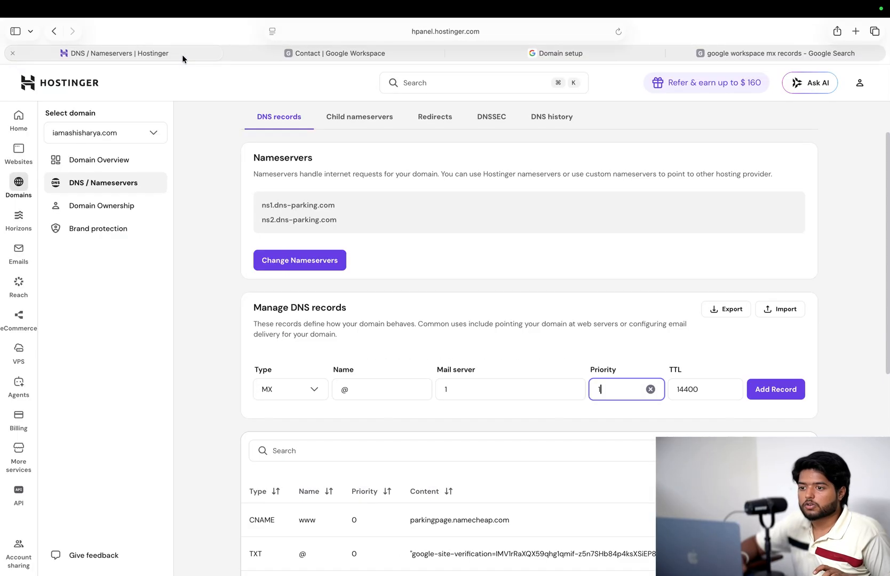
double_click(454, 386)
key(super+v)
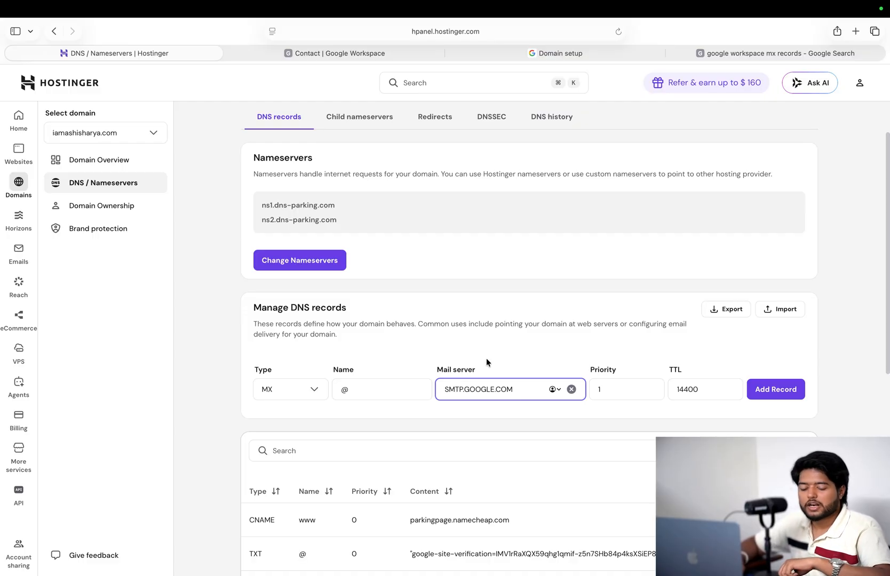
click(597, 55)
click(147, 55)
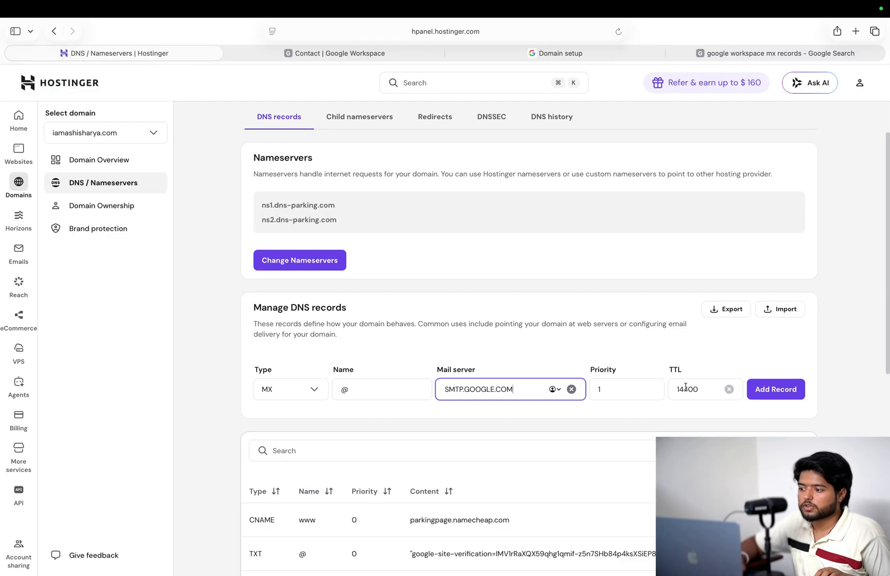
- Set the MX record's TTL to 3600 and add the record
key(Tab)
key(Tab)
text(3600)
click(775, 390)
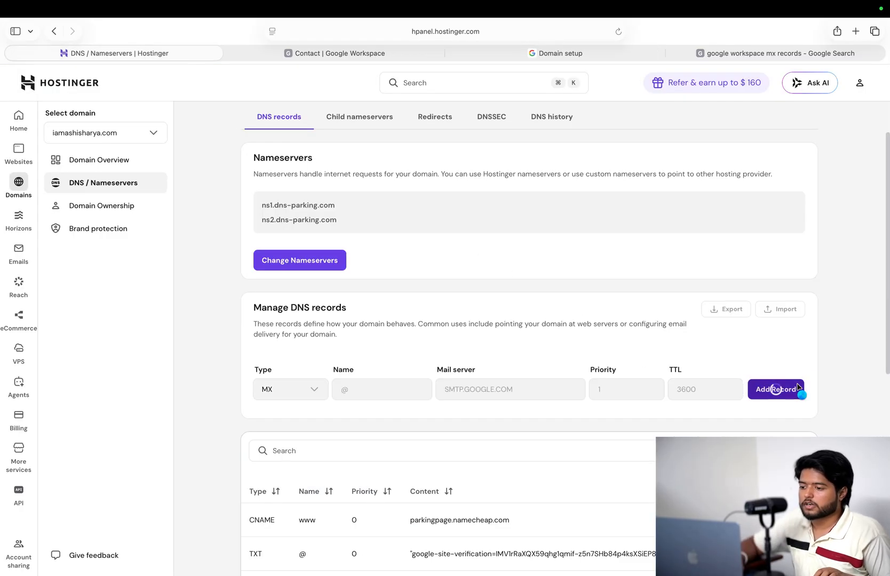
click(417, 56)
click(474, 58)
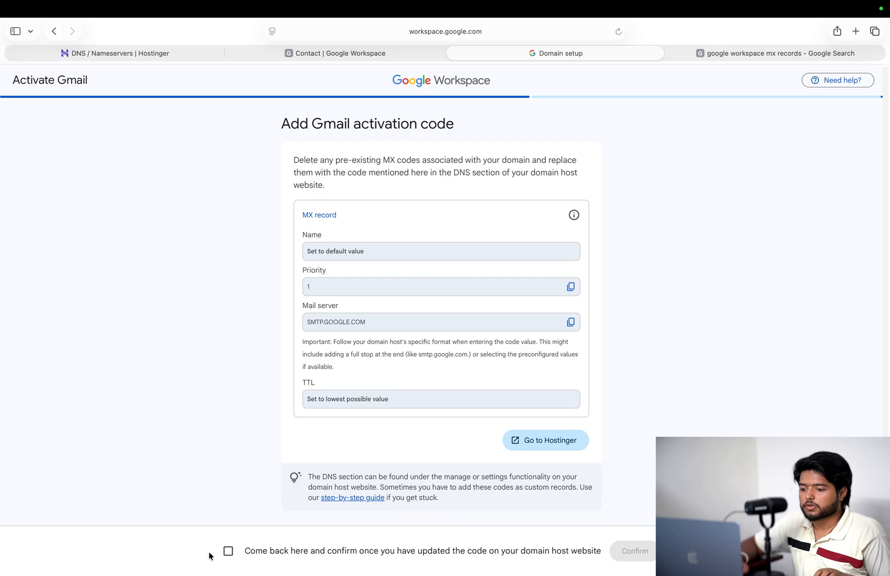
- Confirm the MX record is updated to finish activating Gmail
click(228, 551)
click(631, 555)
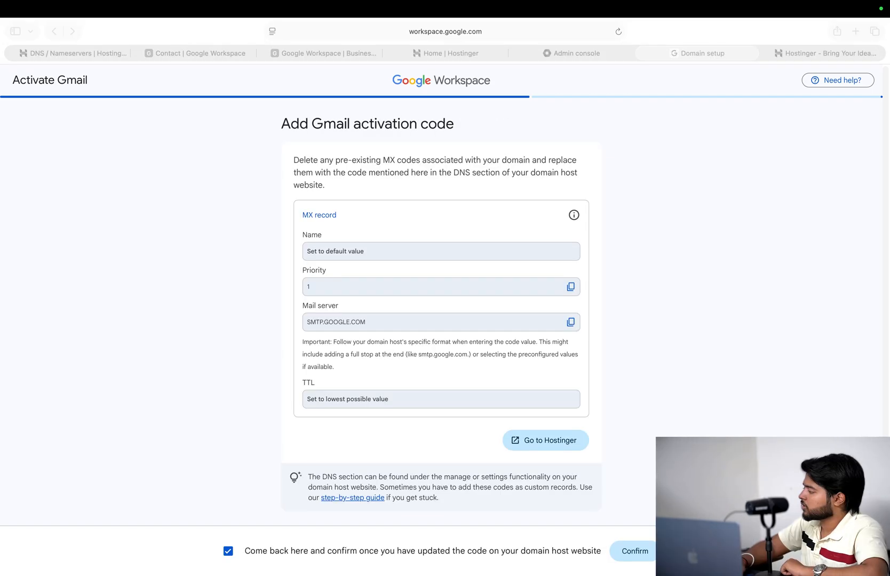
click(640, 553)
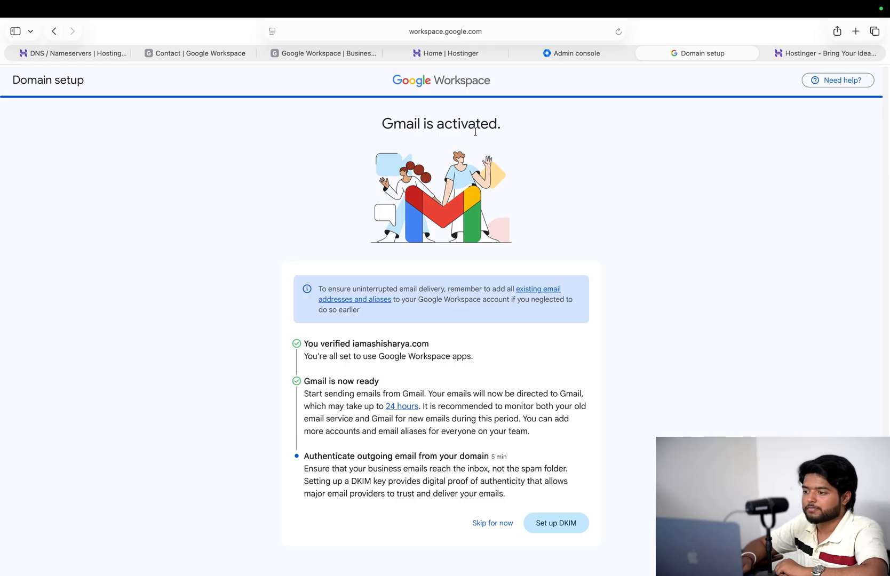
- Generate a DKIM key with Hostinger as domain host and copy its TXT value
click(539, 526)
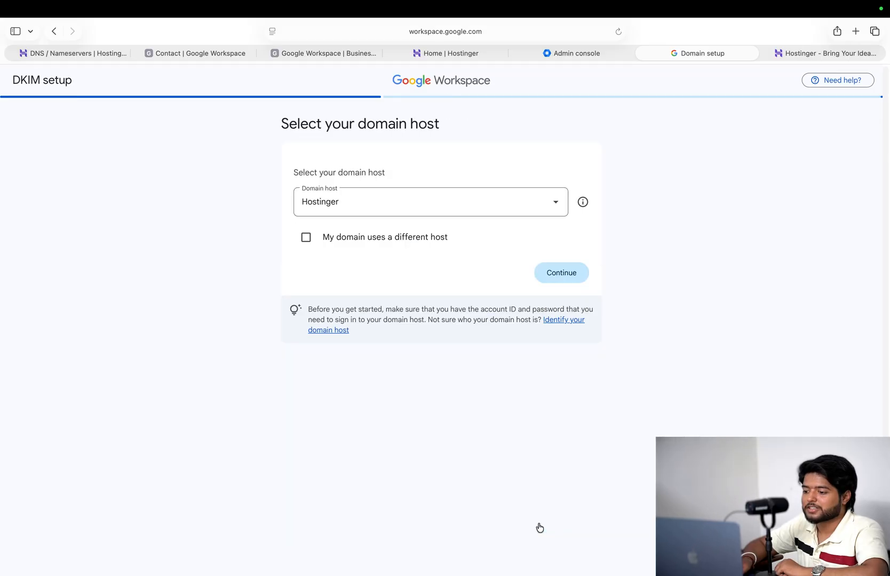
click(568, 273)
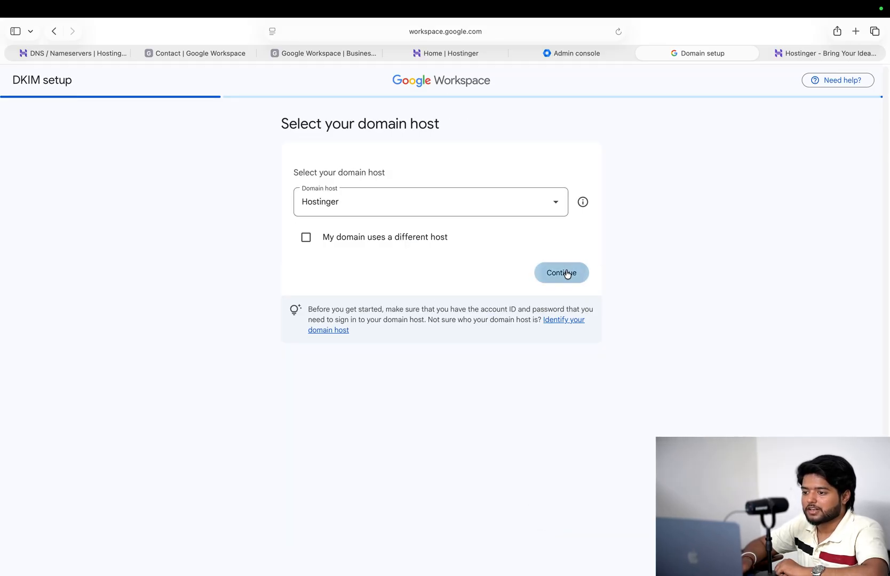
click(546, 279)
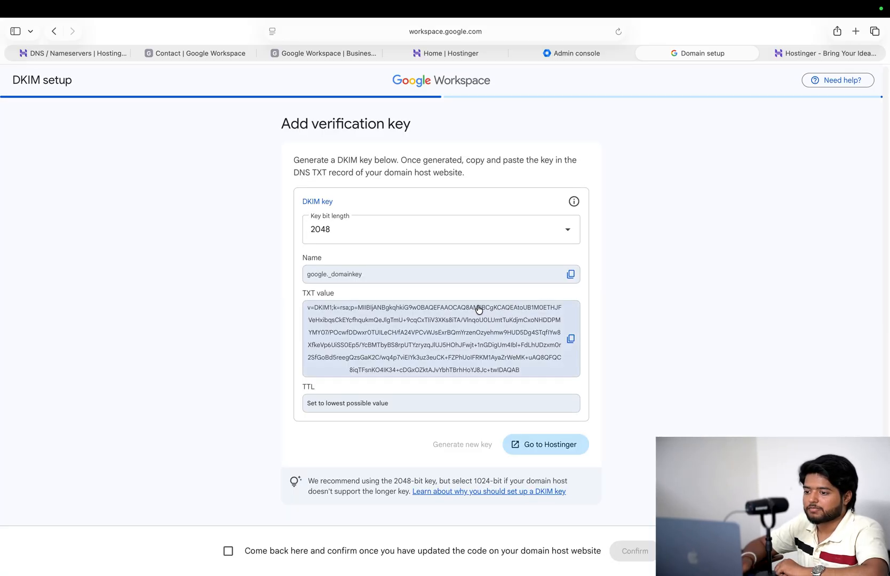
click(570, 339)
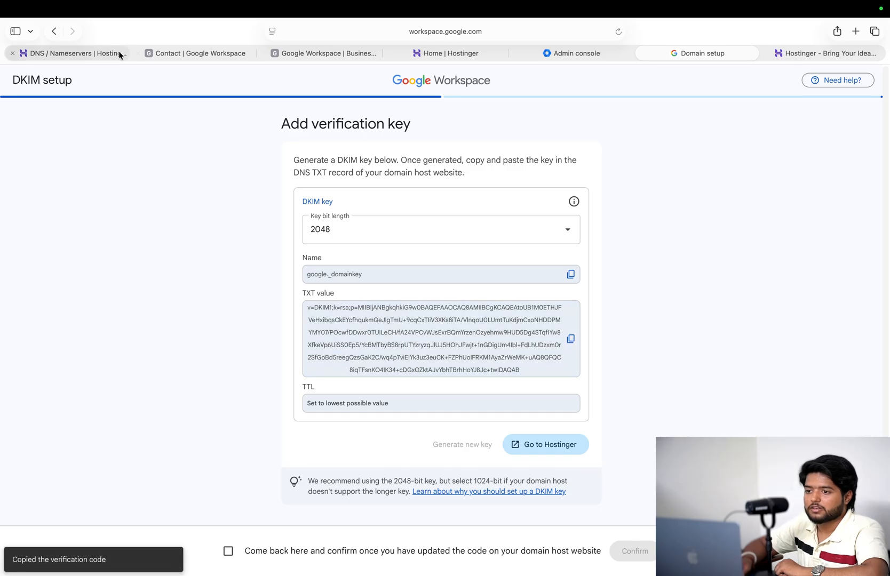
click(104, 54)
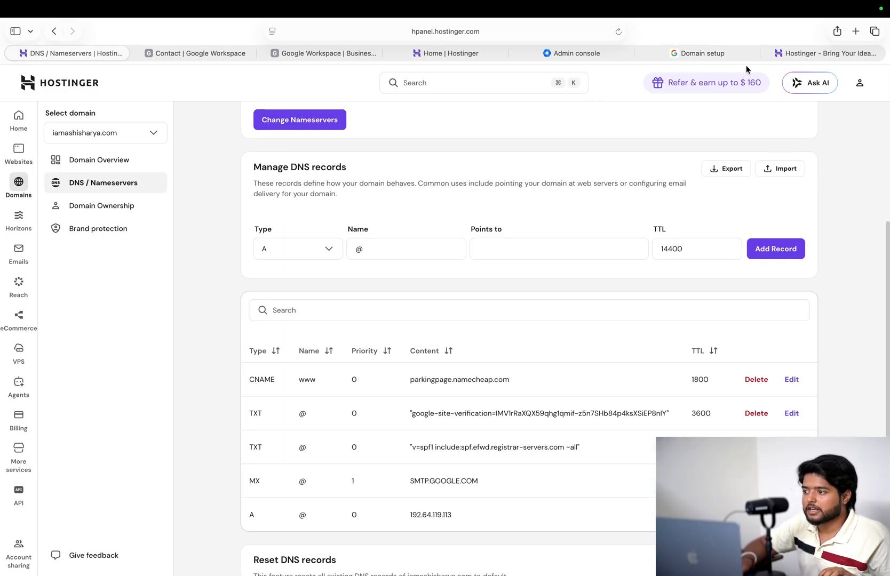
- Create a new TXT record in Hostinger and paste the DKIM key as its value
click(582, 54)
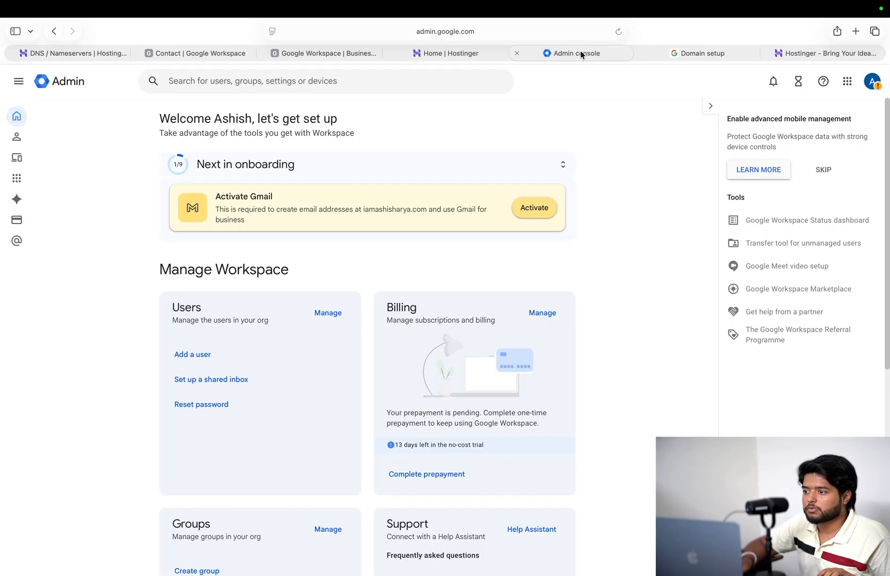
click(673, 53)
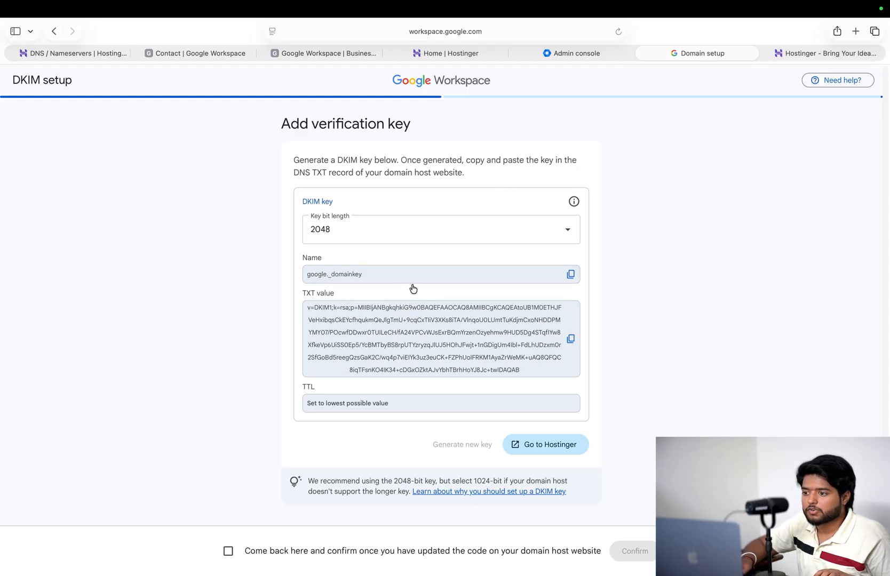
double_click(313, 174)
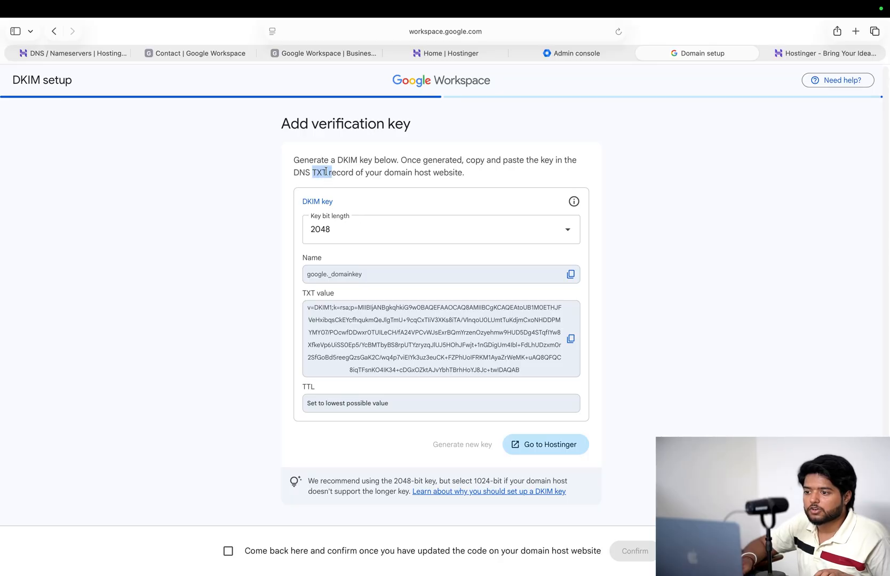
click(89, 52)
click(318, 252)
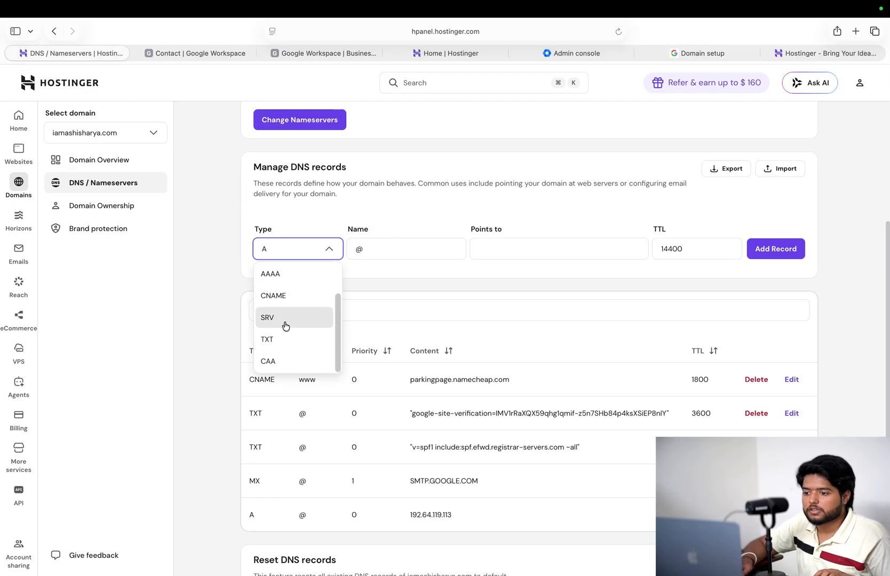
click(290, 335)
click(480, 254)
key(super+v)
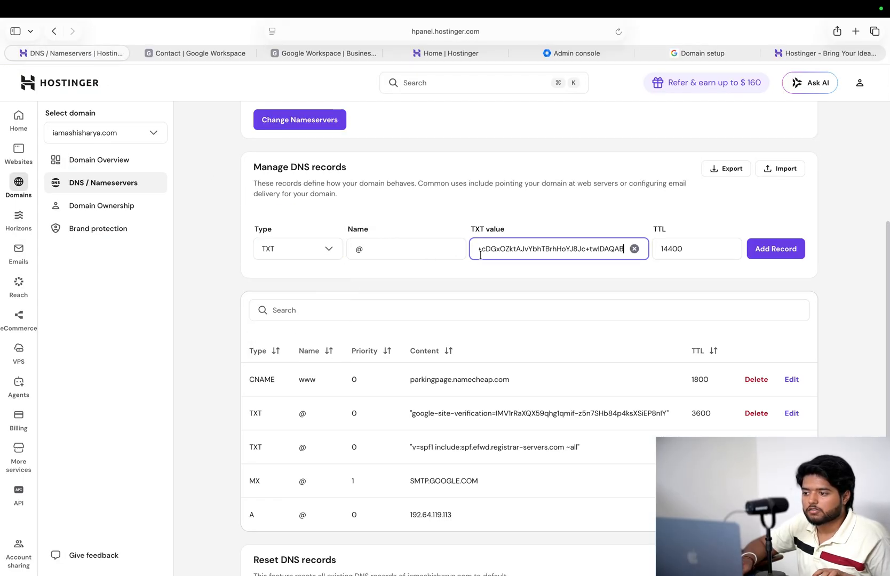
- Name the record google._domainkey, copied from Google's DKIM setup page
click(444, 251)
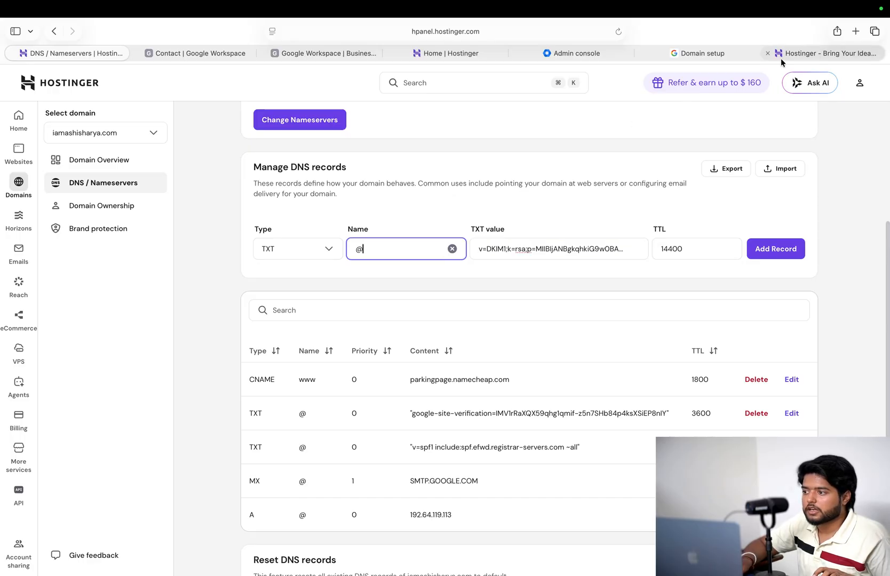
click(712, 57)
click(571, 274)
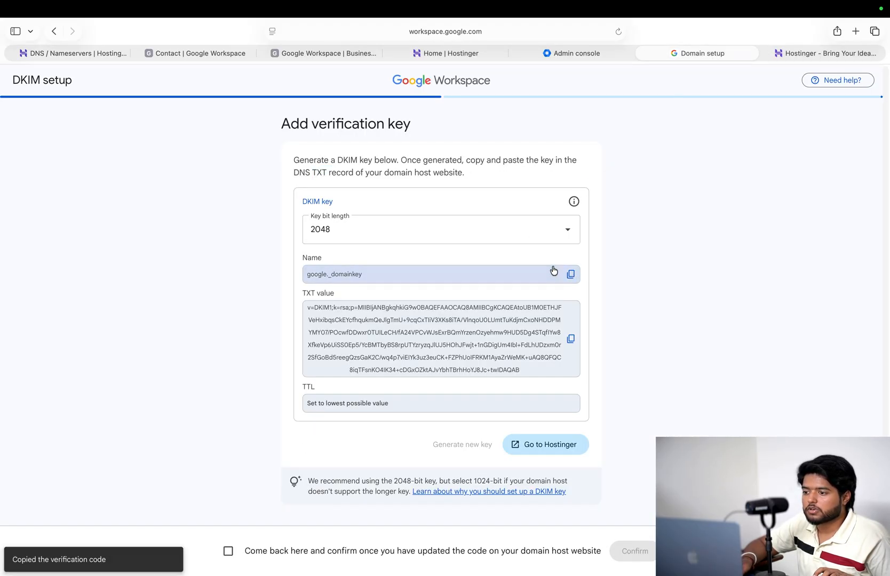
click(115, 56)
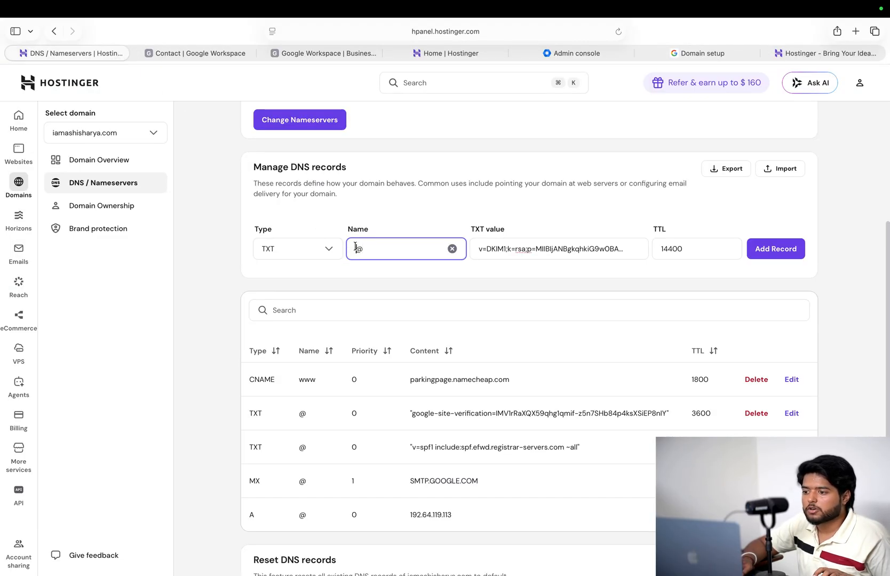
key(super+v)
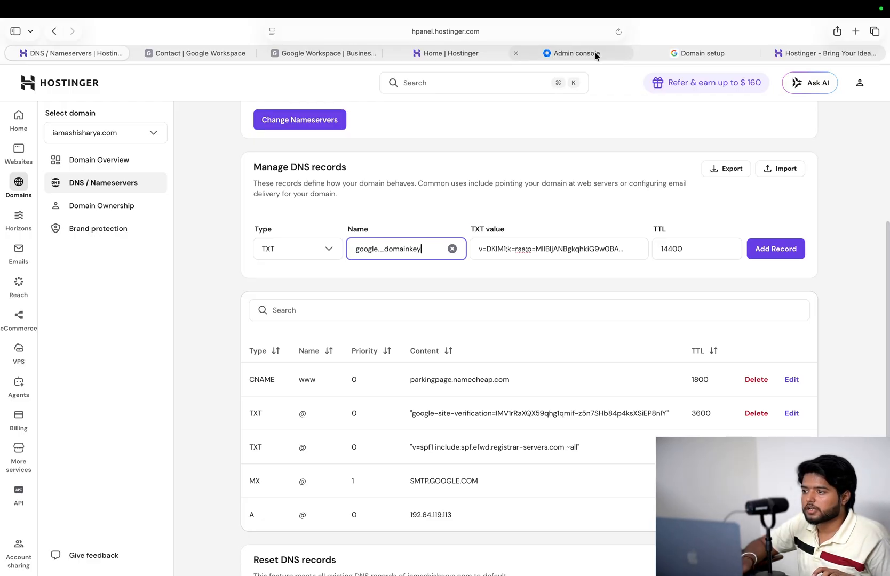
click(676, 53)
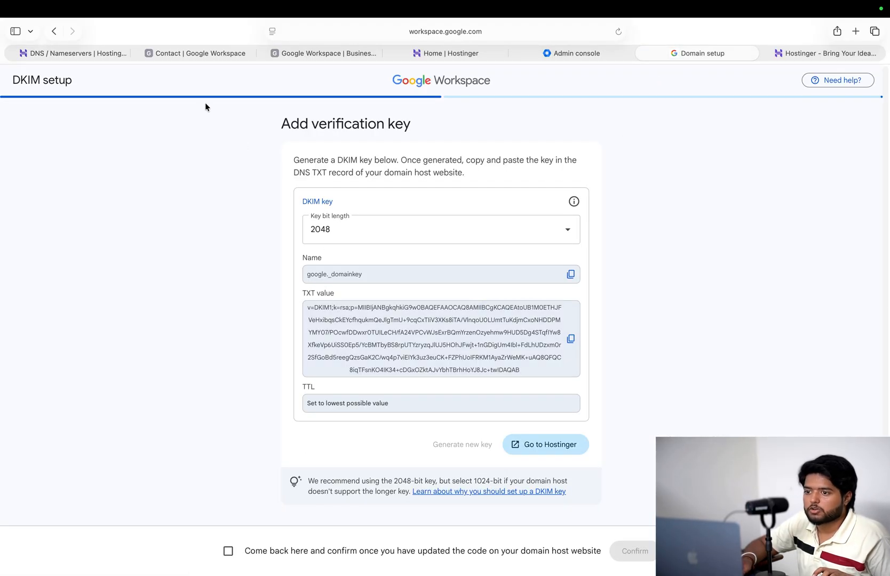
click(101, 56)
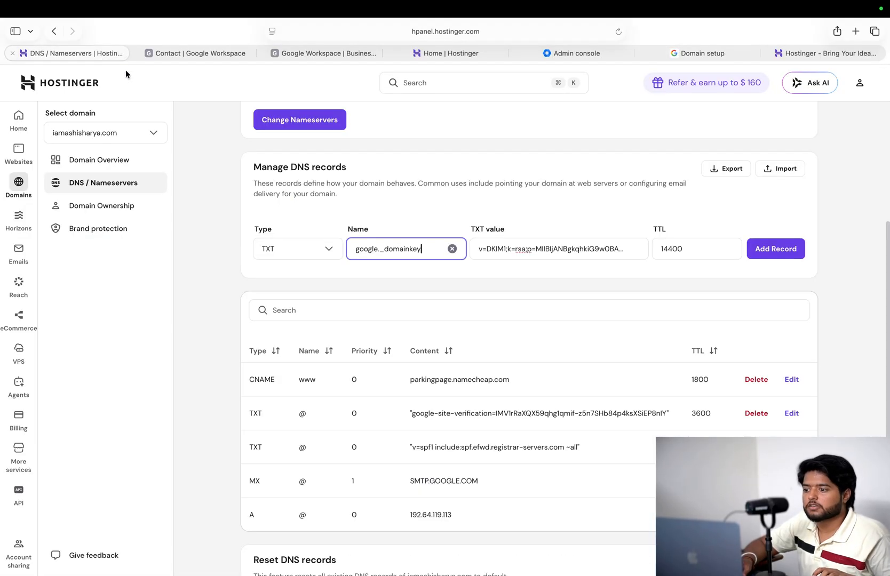
- Change the TTL from 14400 to 60 and add the DKIM TXT record
click(660, 252)
double_click(673, 249)
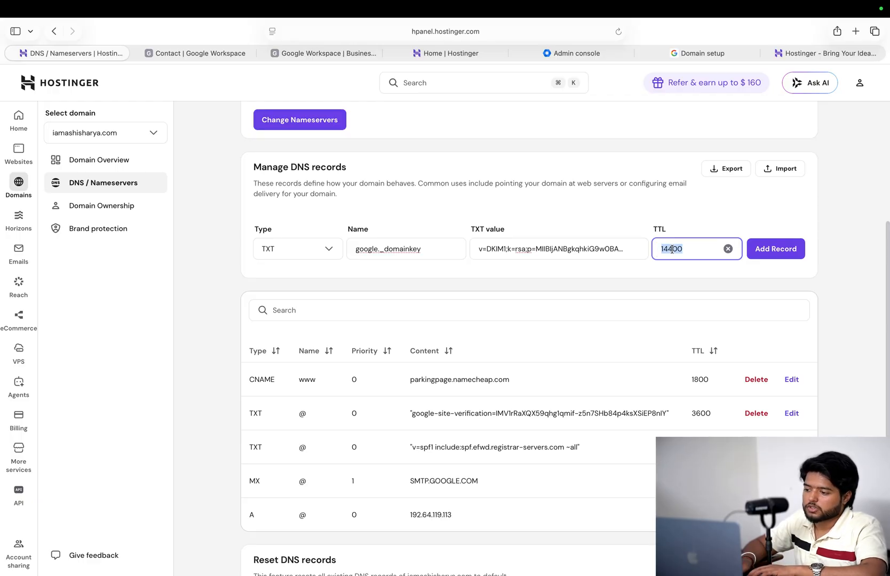
text(60)
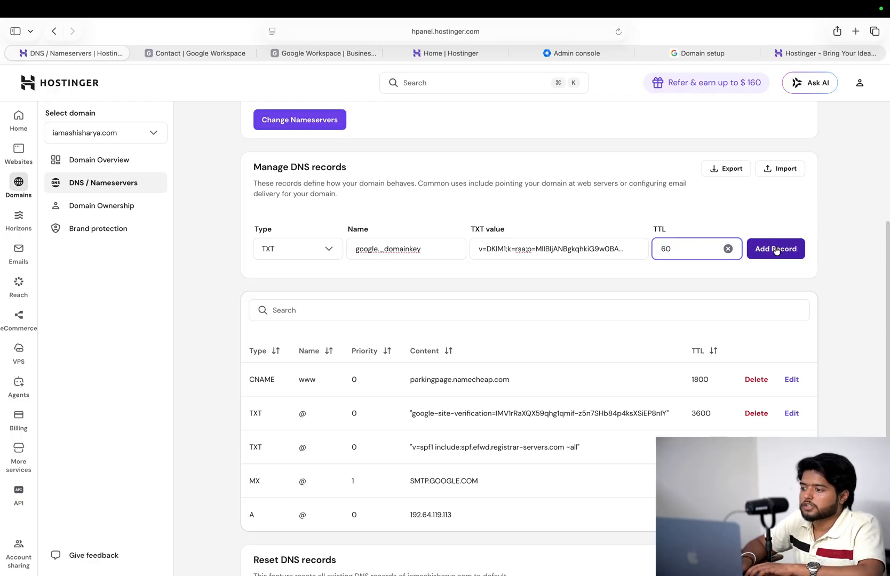
click(777, 250)
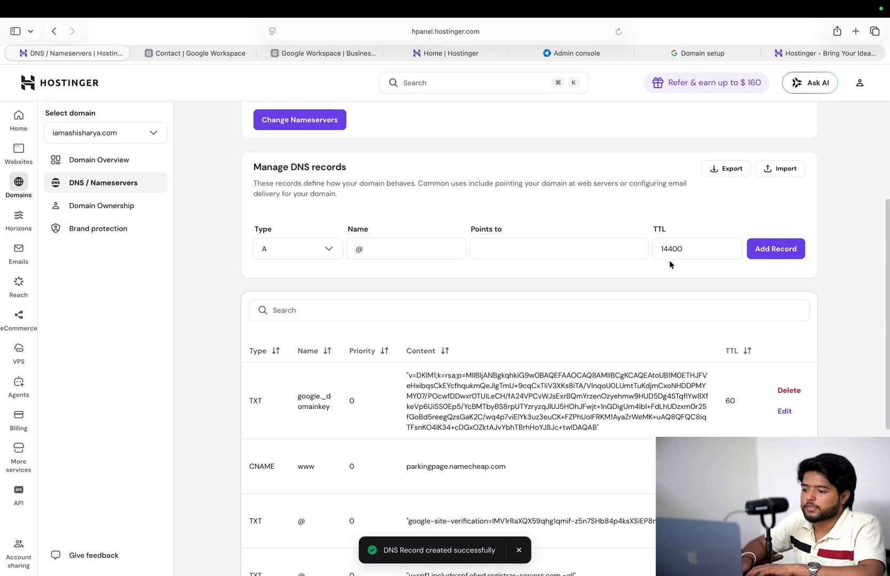
- Try a TTL of 4 on the next record form, then delete it after the range error
click(677, 250)
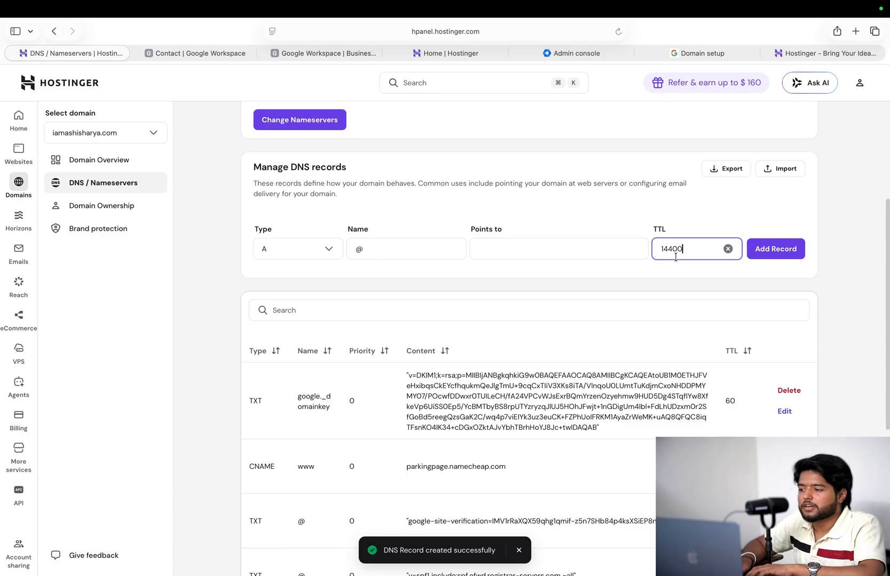
double_click(676, 250)
text(4)
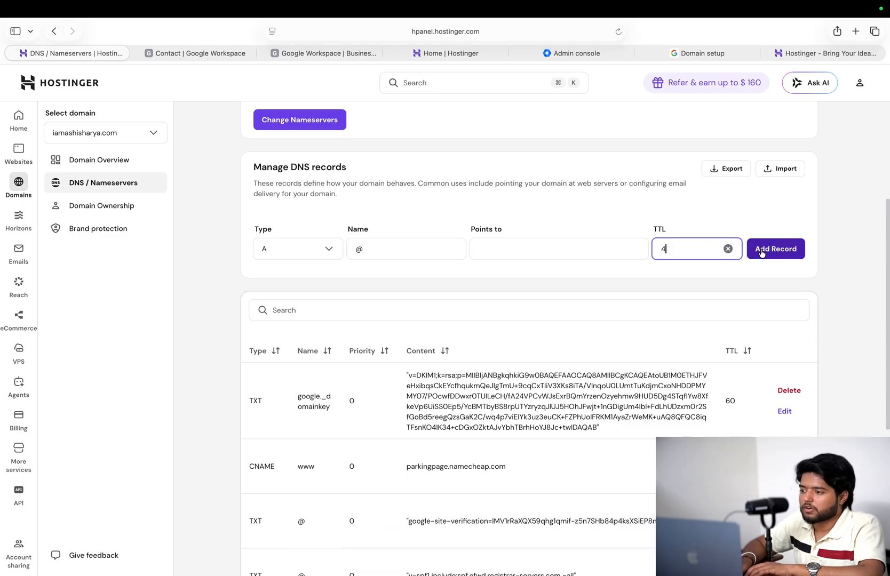
click(763, 250)
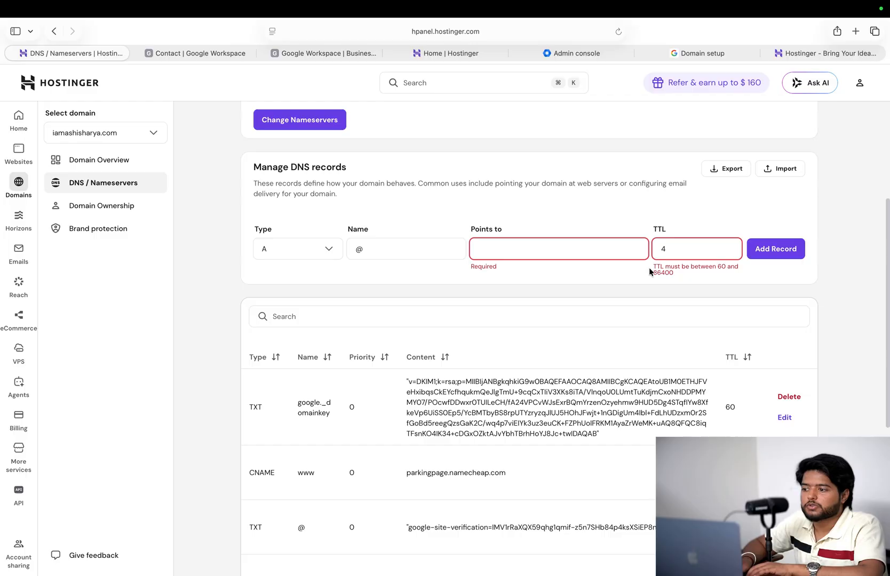
drag(653, 227, 733, 266)
click(720, 276)
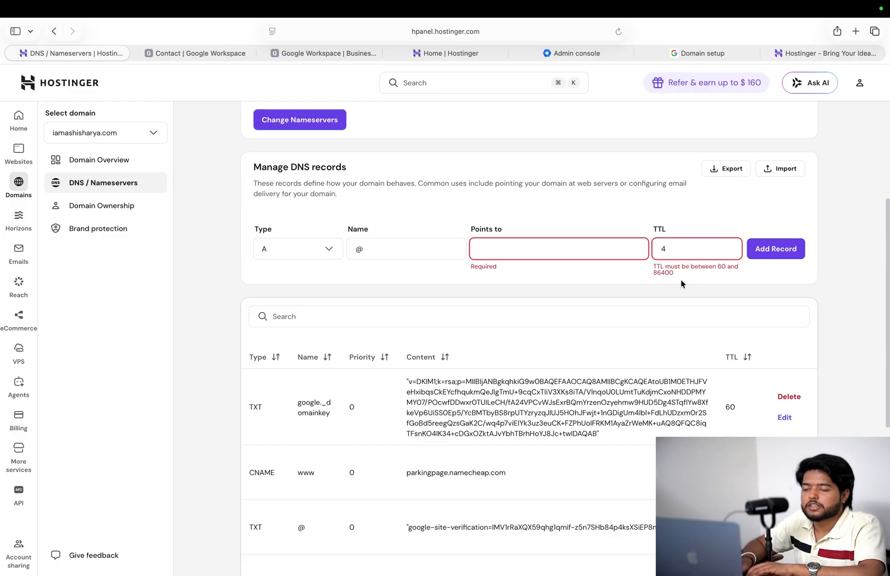
key(BackSpace)
click(678, 215)
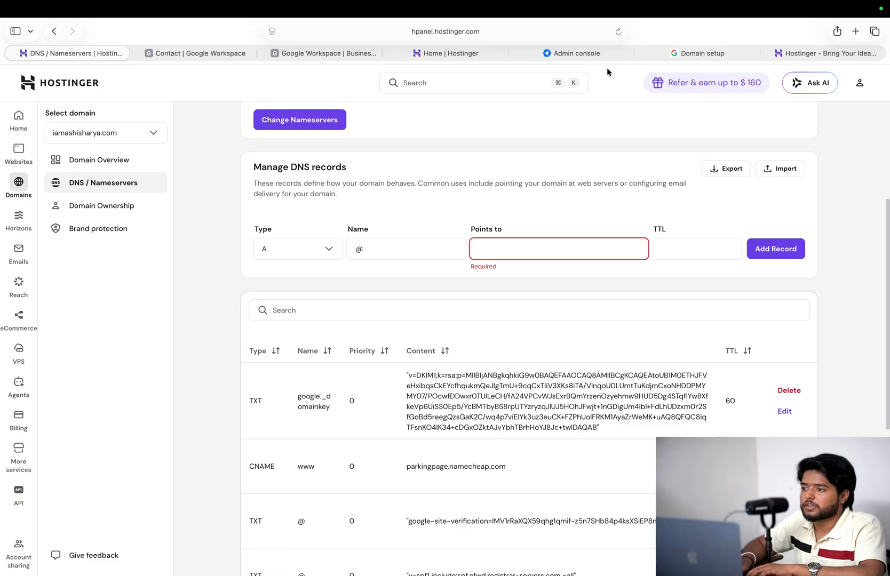
- Confirm the DKIM key was added at the host and skip further DKIM setup
click(662, 58)
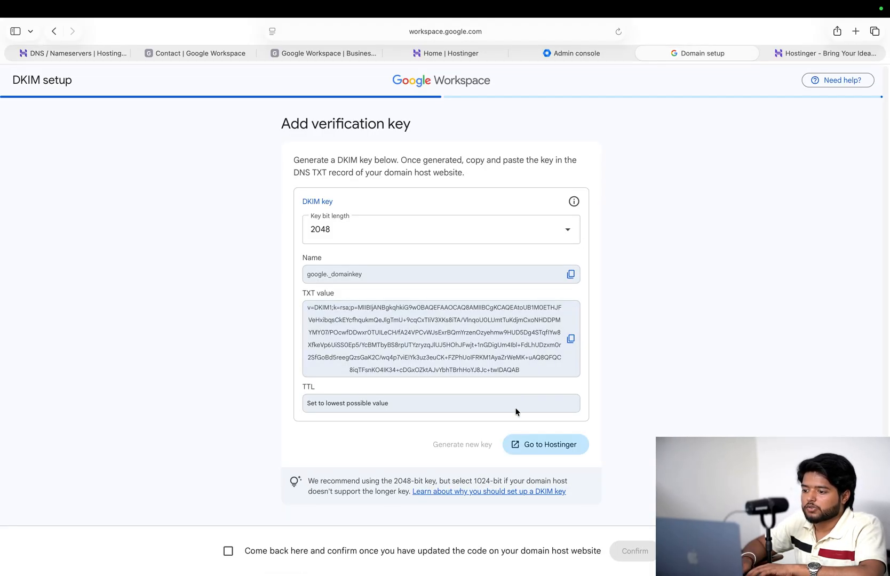
click(227, 551)
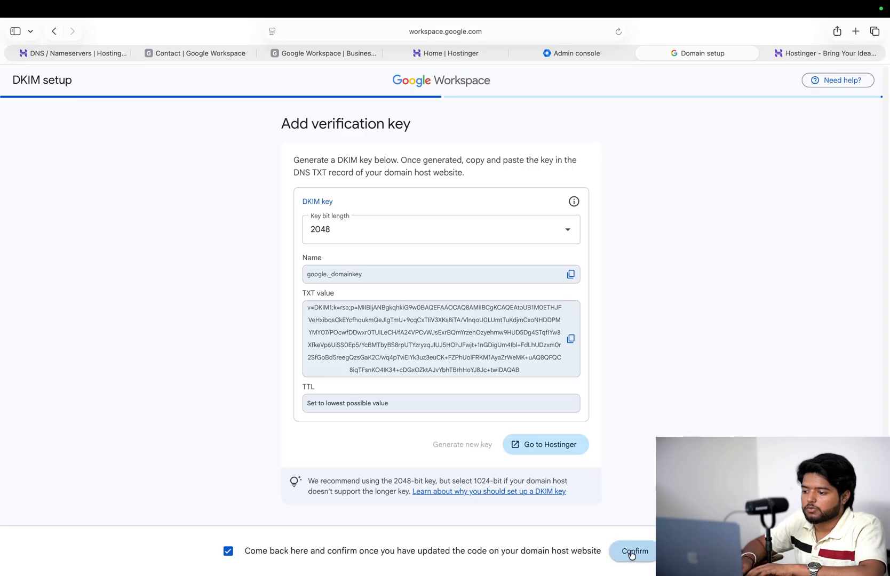
click(633, 551)
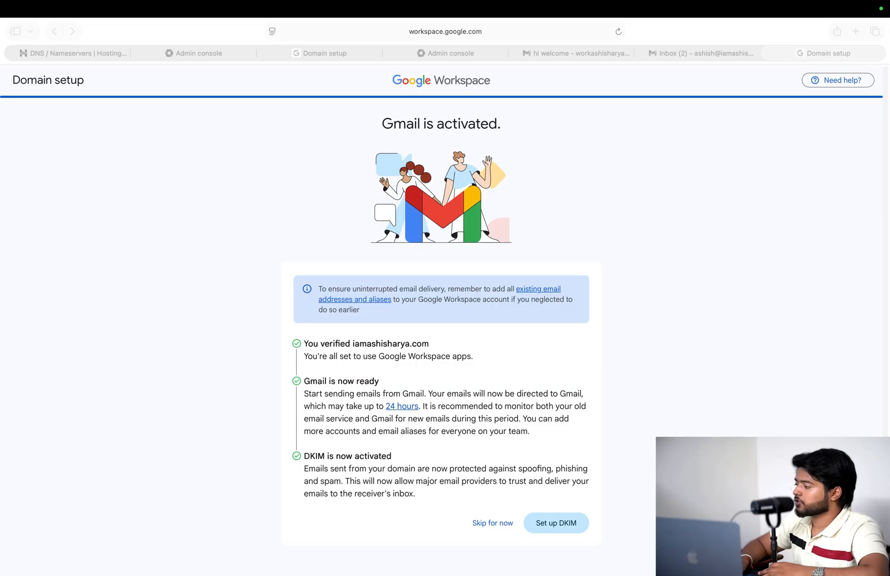
click(512, 504)
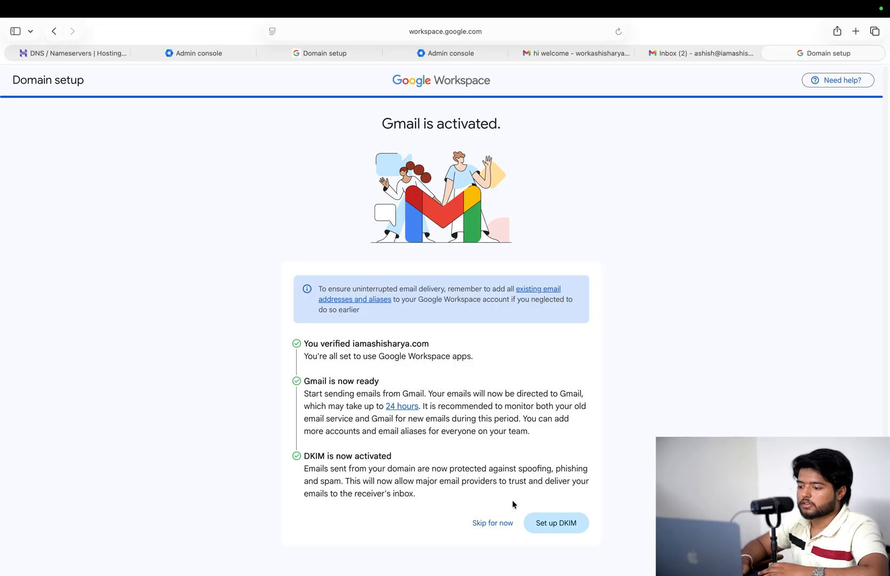
click(491, 522)
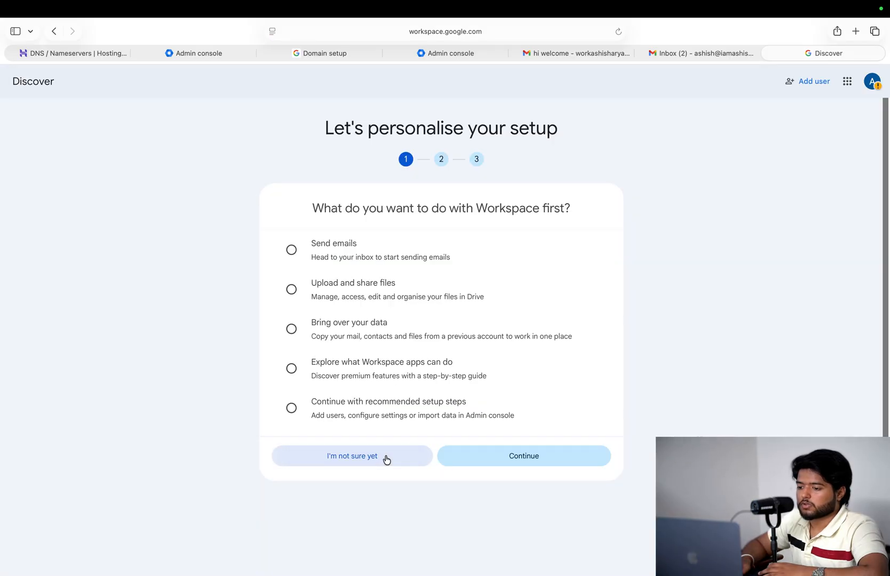
- Answer 'I'm not sure yet' to skip all personalisation questions
click(387, 460)
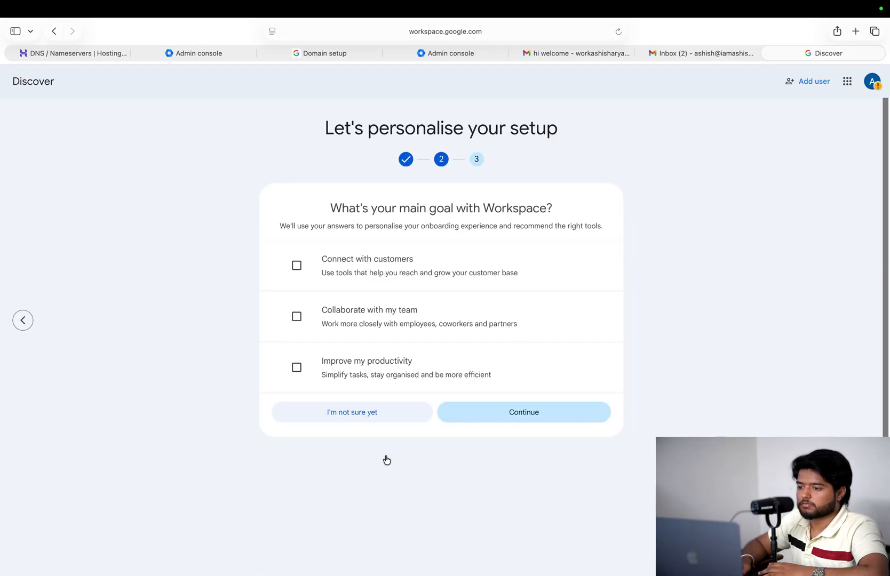
click(390, 421)
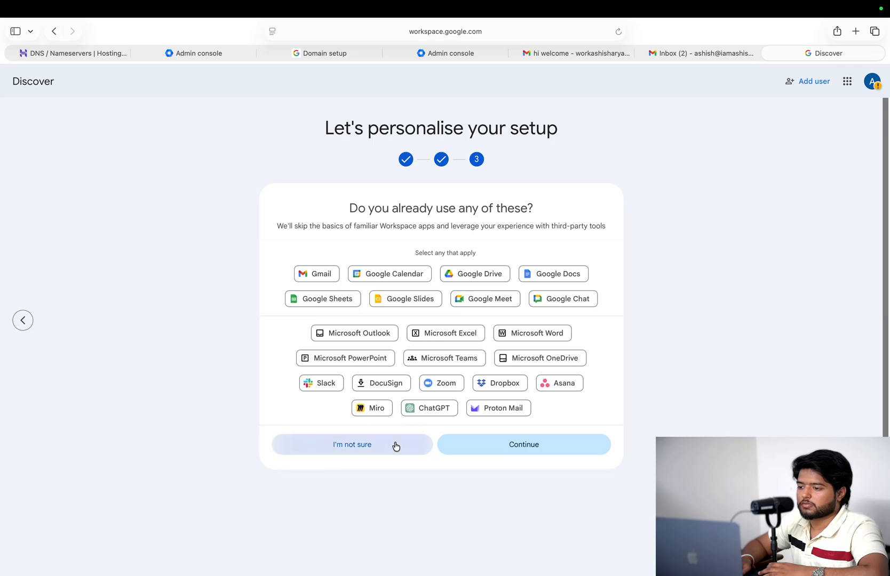
click(462, 451)
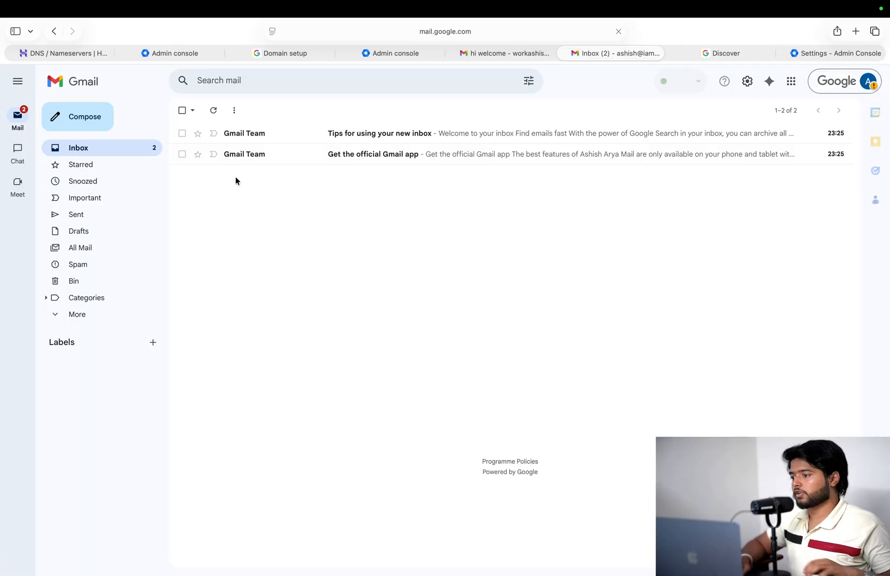
- Compose an email to the suggested Gmail recipient with subject 'Welcome to GSUITE'
click(79, 122)
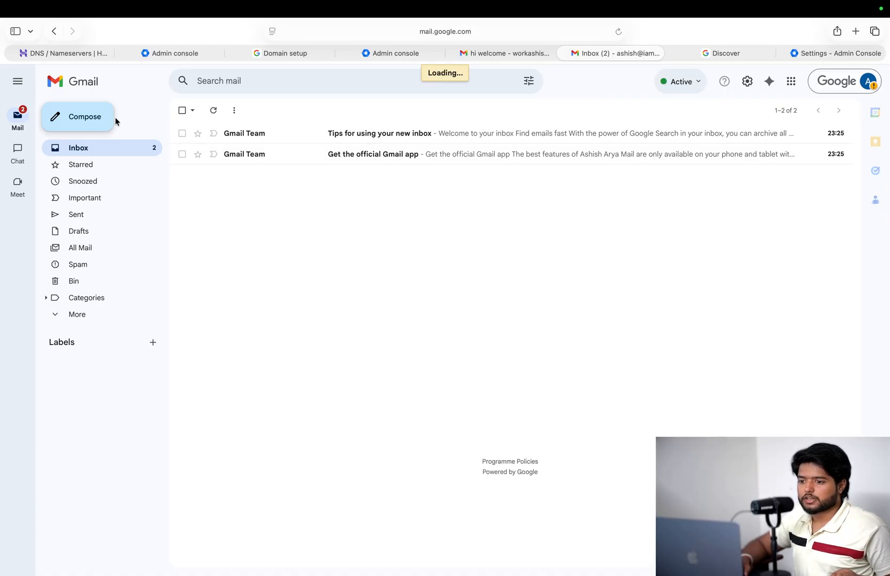
click(99, 117)
click(99, 118)
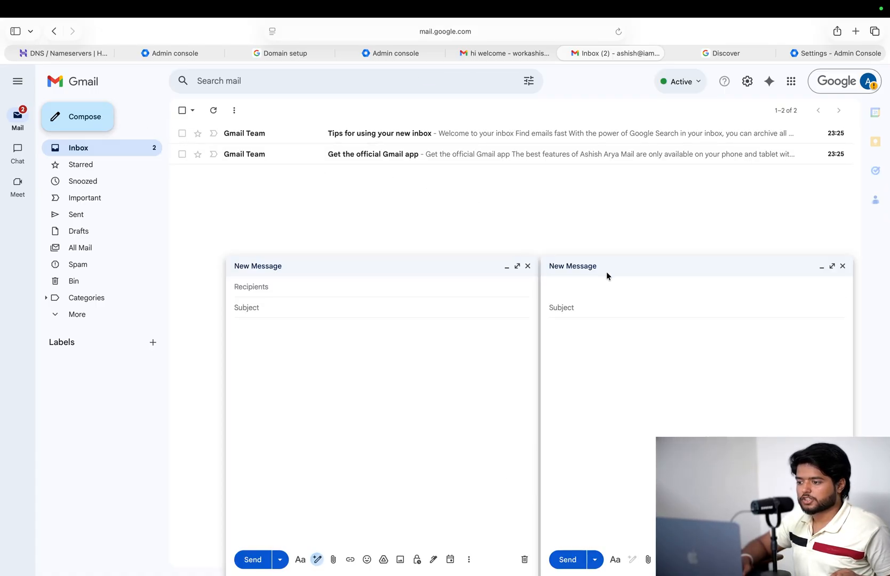
click(528, 267)
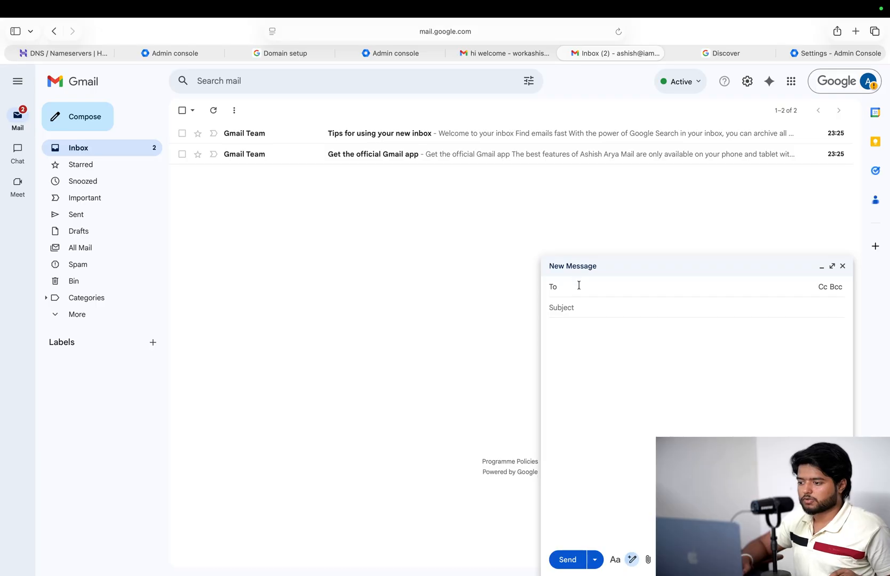
text(w)
click(599, 312)
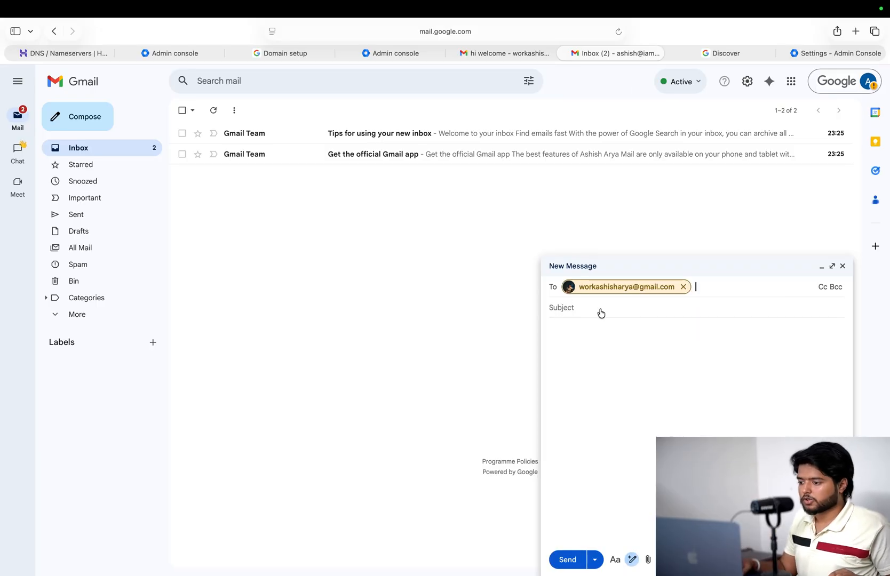
key(Tab)
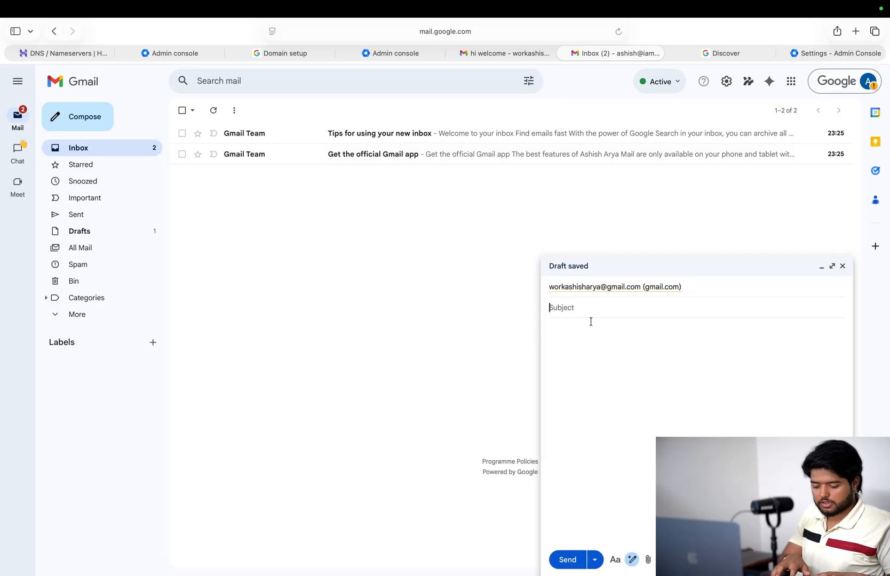
text(Welcome to )
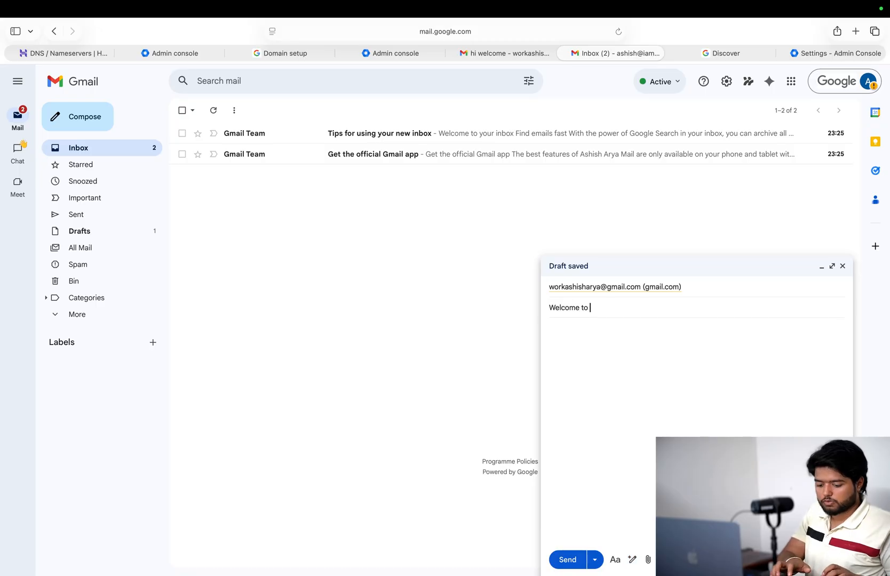
text(GSUITE)
- Draft the body with Help me write using the prompt 'welcome to gsuite'
click(588, 344)
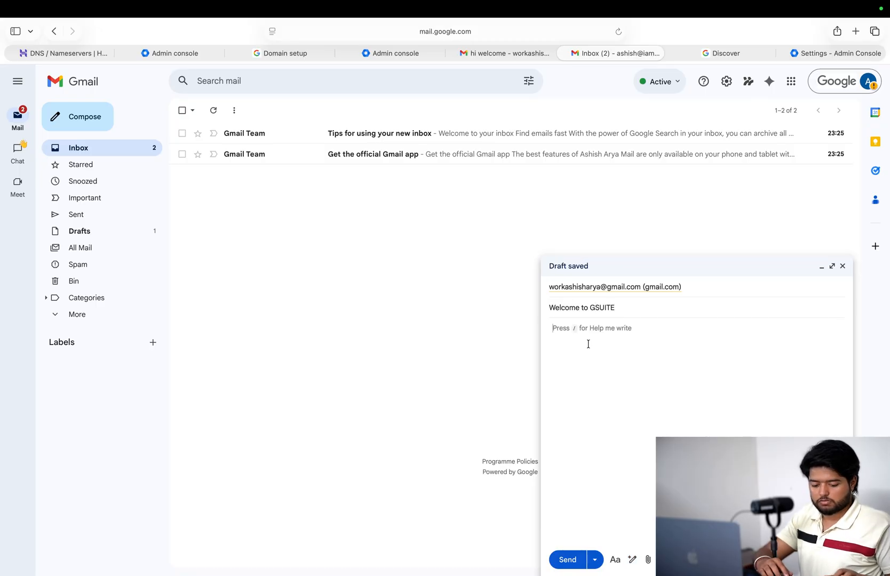
key(slash)
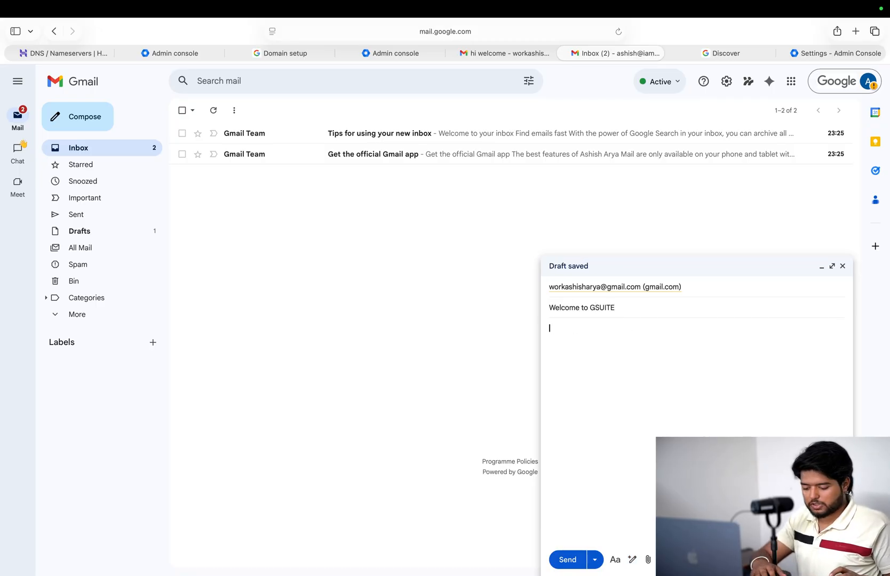
text(wel)
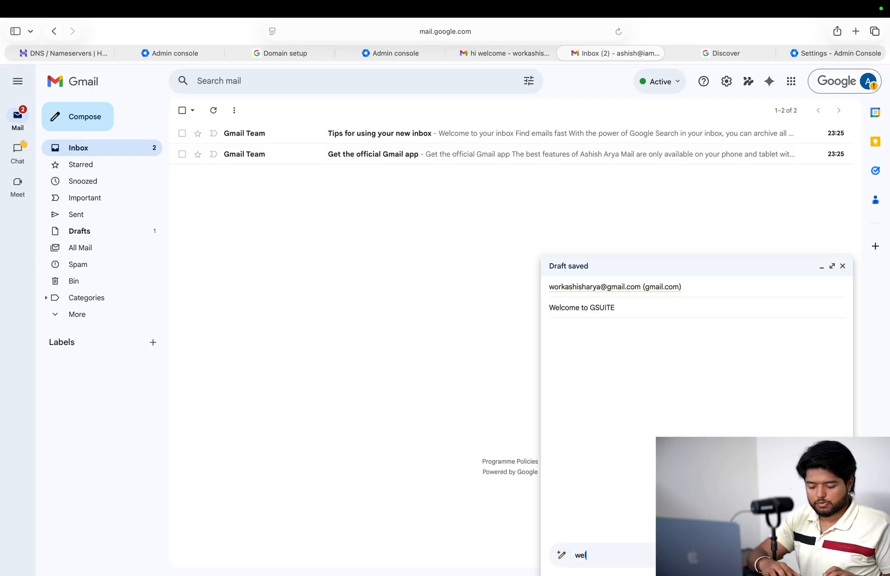
text(come to gs)
text(uite)
key(Return)
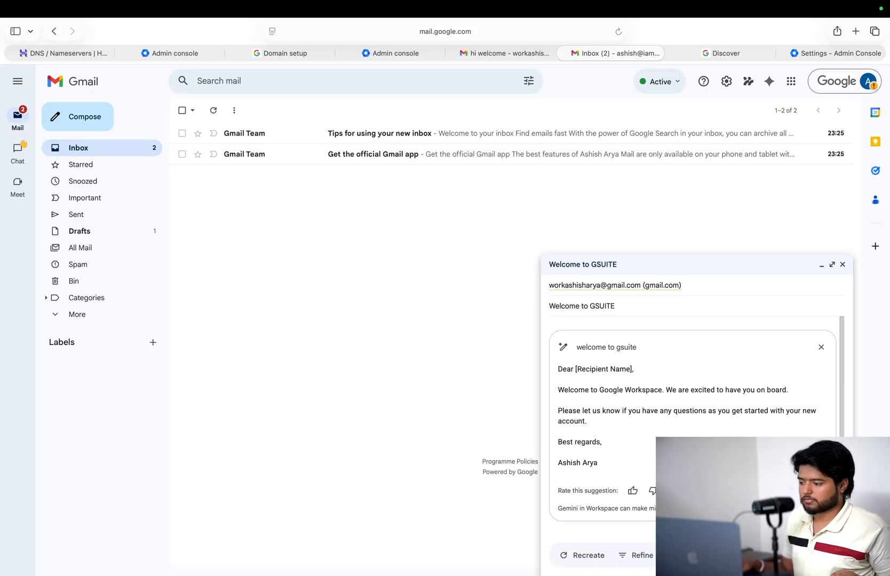
click(689, 556)
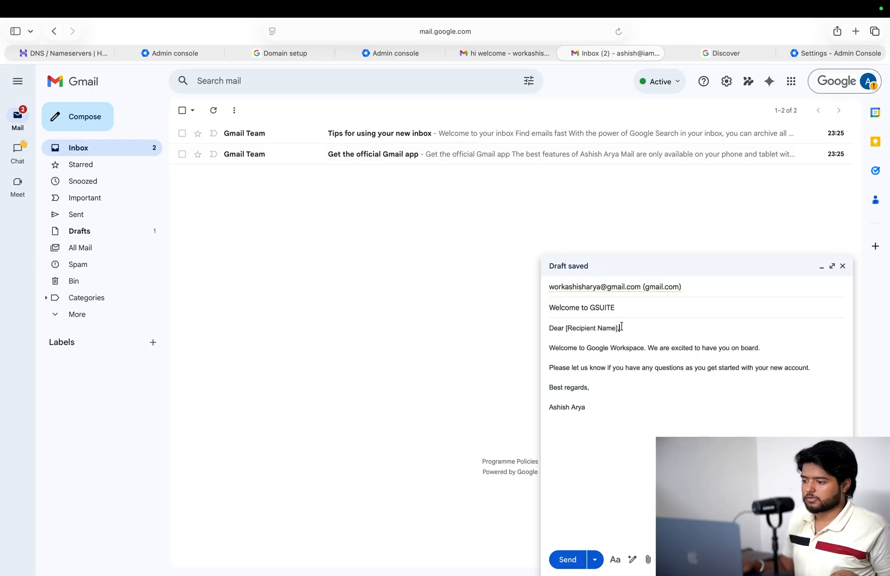
- Replace the greeting placeholder with the recipient's name and send the email
drag(619, 328, 563, 329)
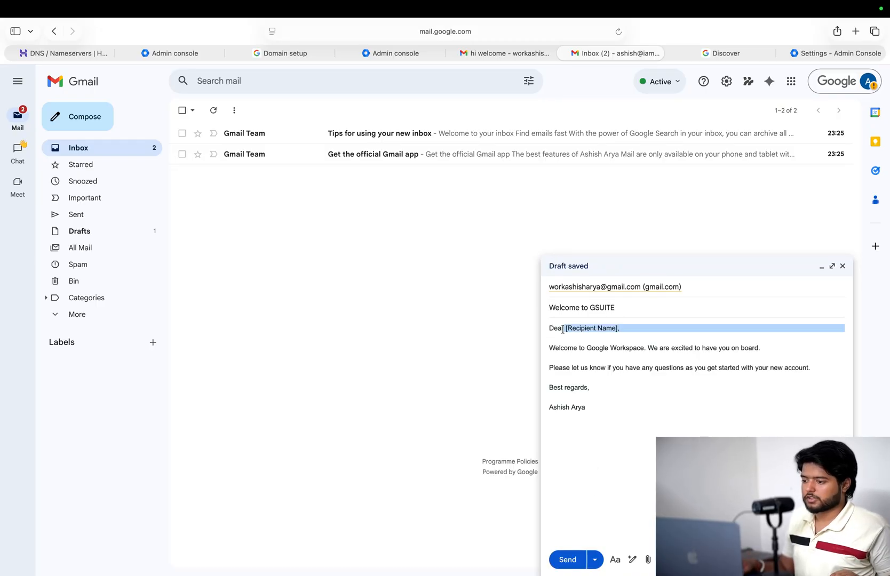
text(Ashish)
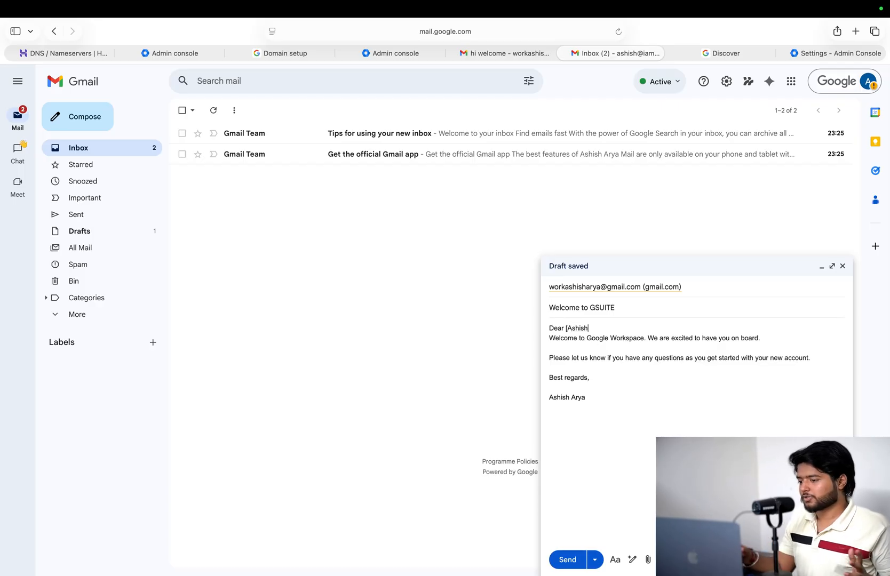
key(Left)
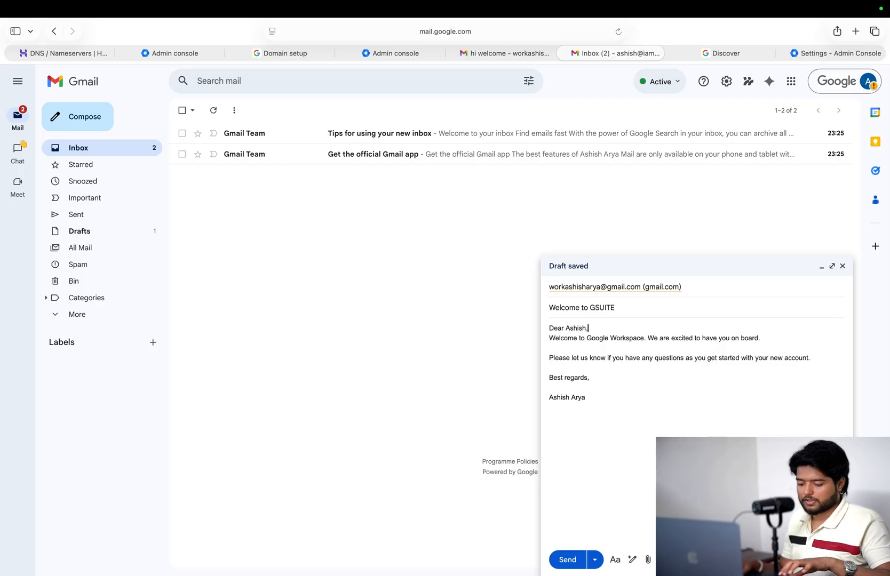
key(Return)
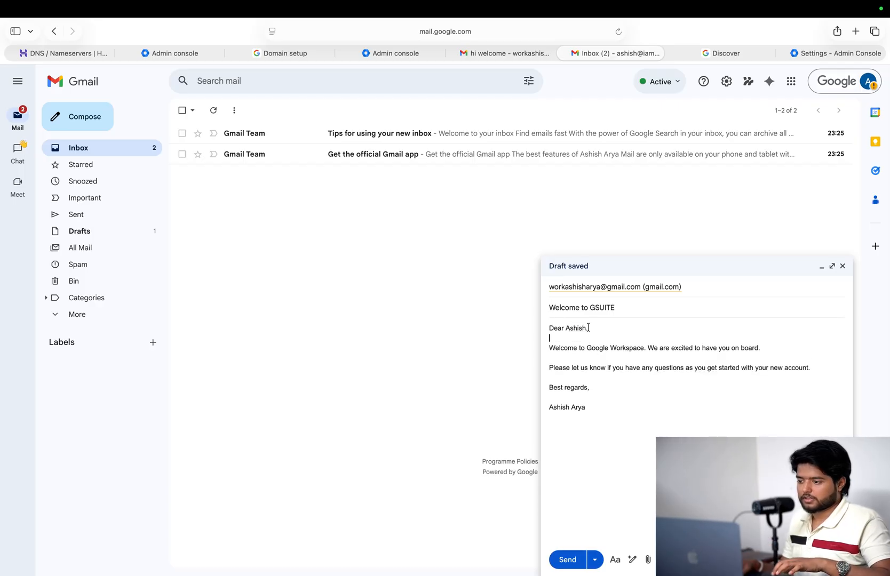
click(598, 412)
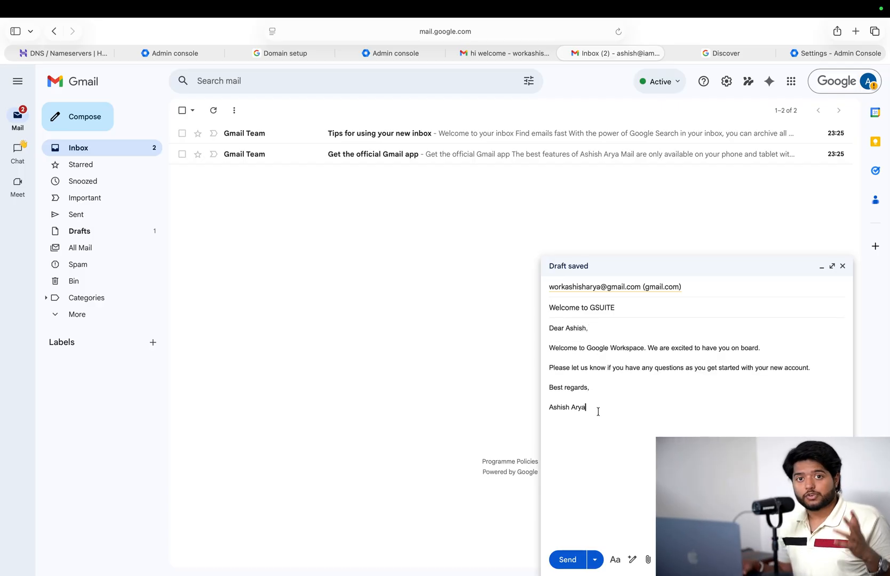
click(566, 559)
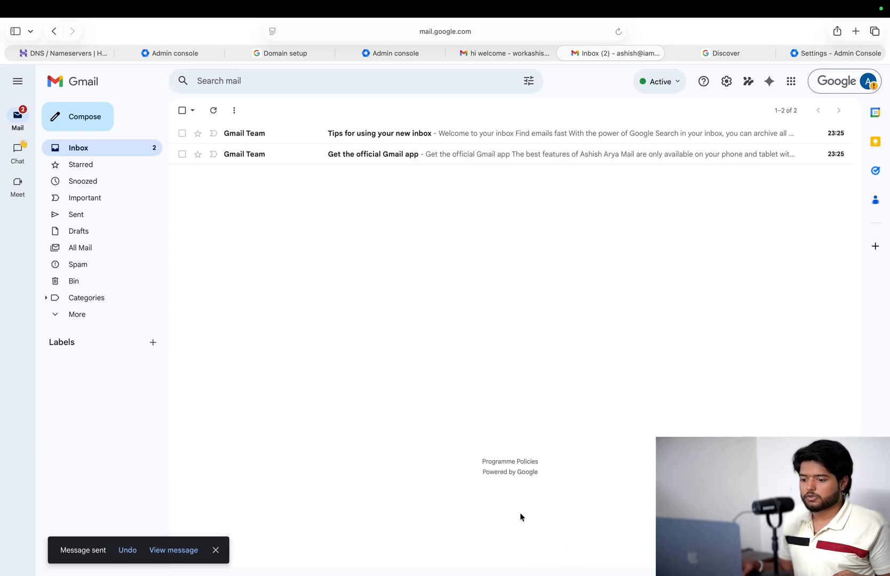
- Open the personal Gmail inbox in a new tab and read the 'Welcome to GSUITE' email
click(856, 31)
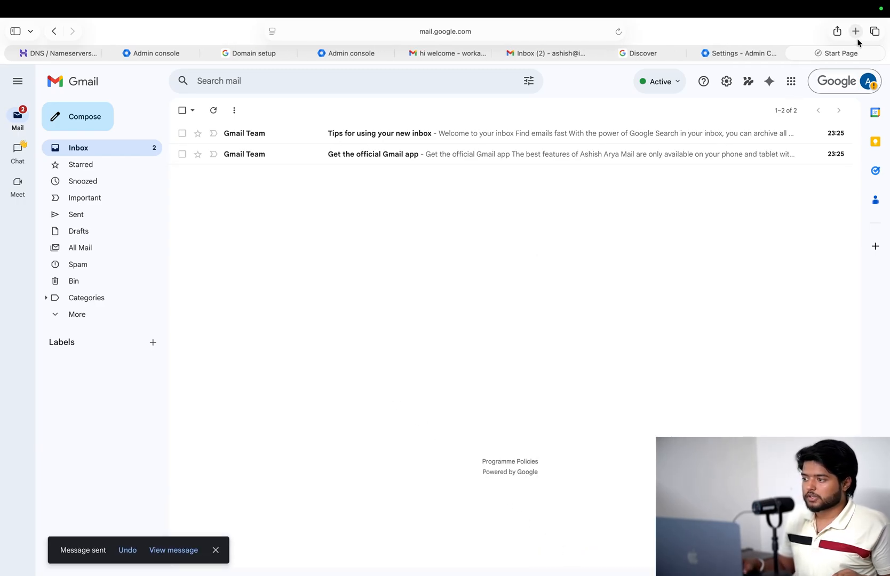
text(ma)
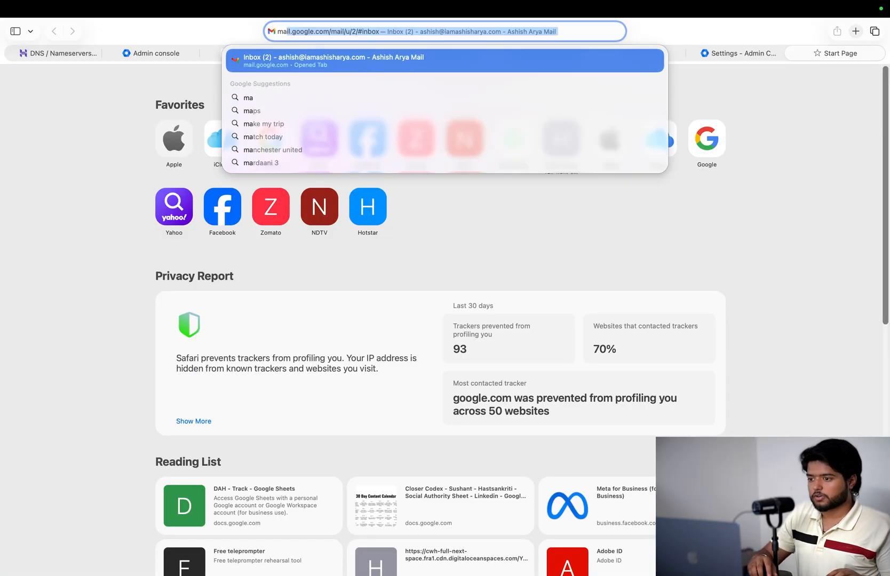
text(il.)
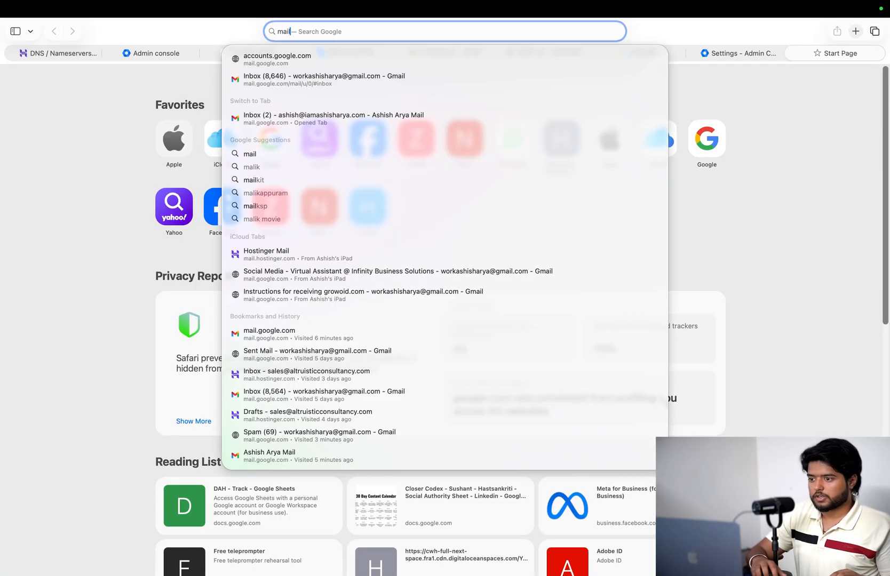
key(Down)
key(Return)
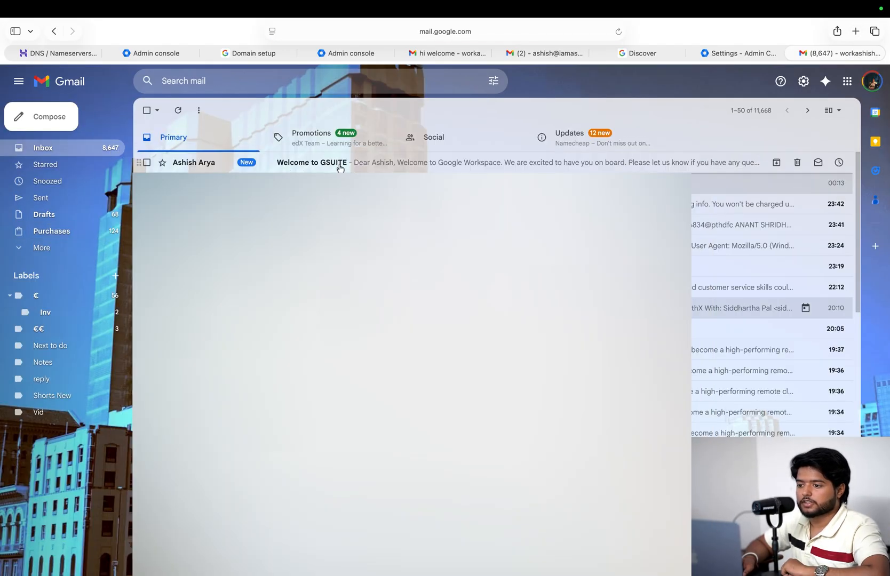
click(340, 168)
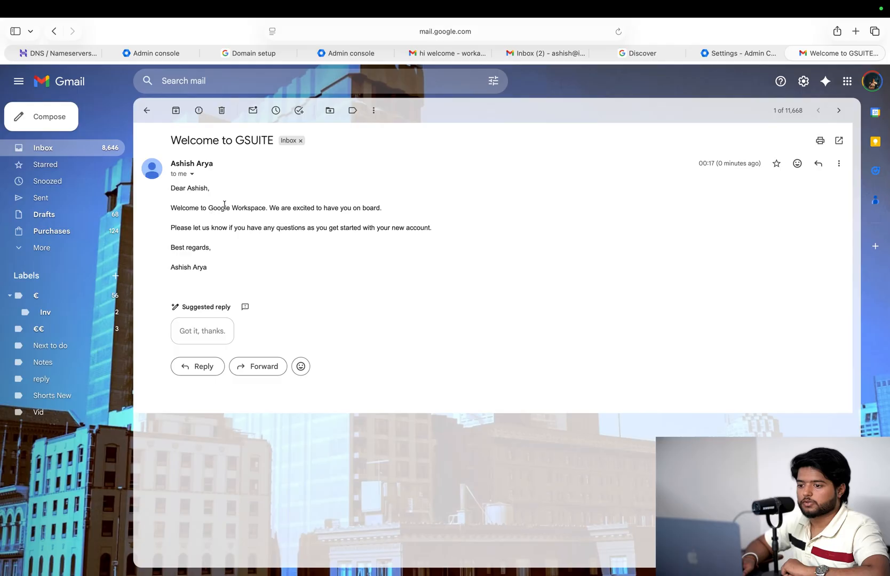